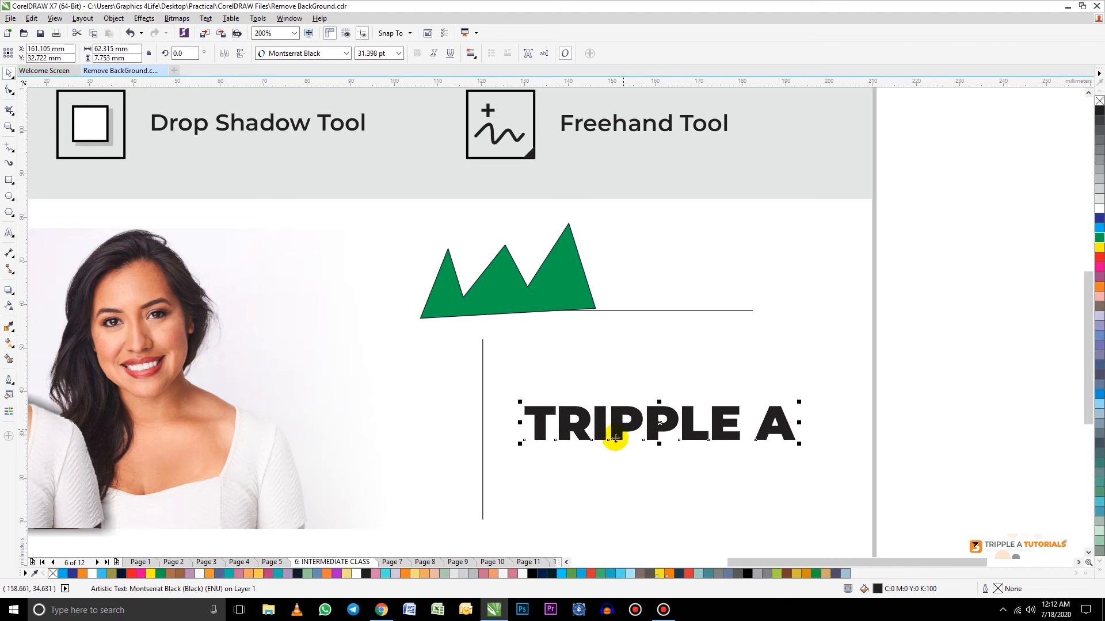
Step: Convert the TRIPPLE A artistic text to curves and deselect it
left_click(113, 18)
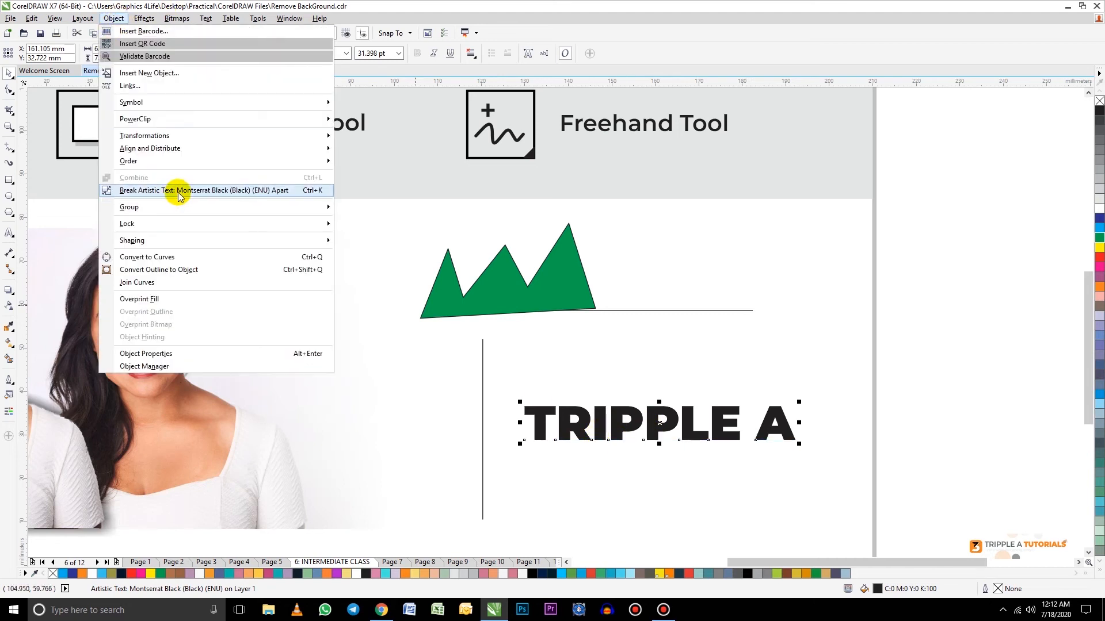
left_click(150, 257)
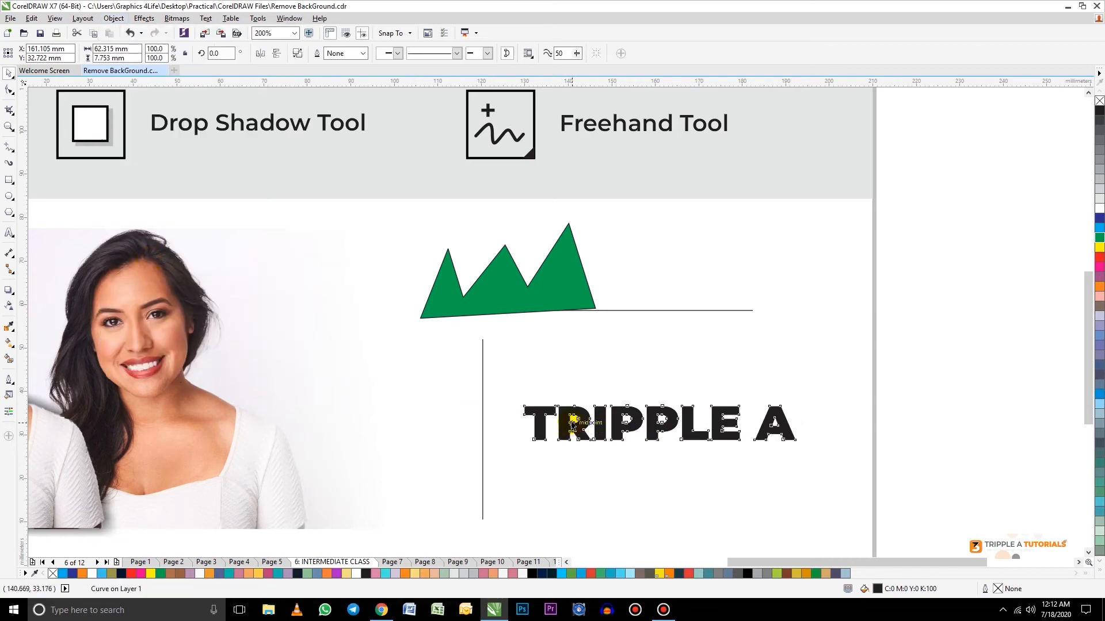
left_click(723, 440)
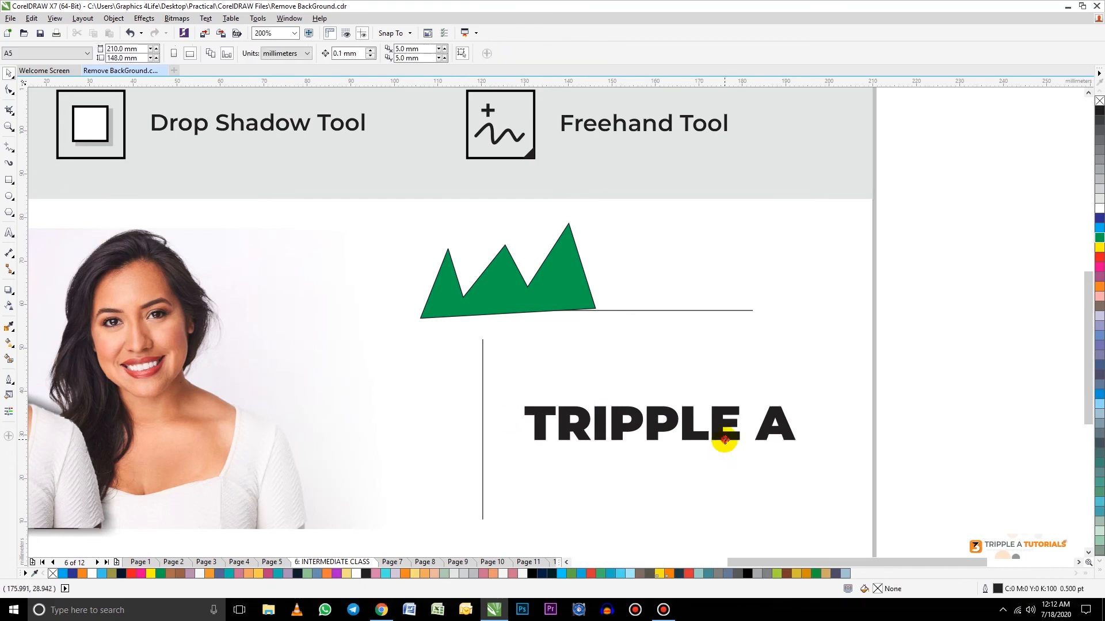
Step: With the Shape tool, raise the two lower outer corners of the T's crossbar so both arms taper outward
left_click(9, 89)
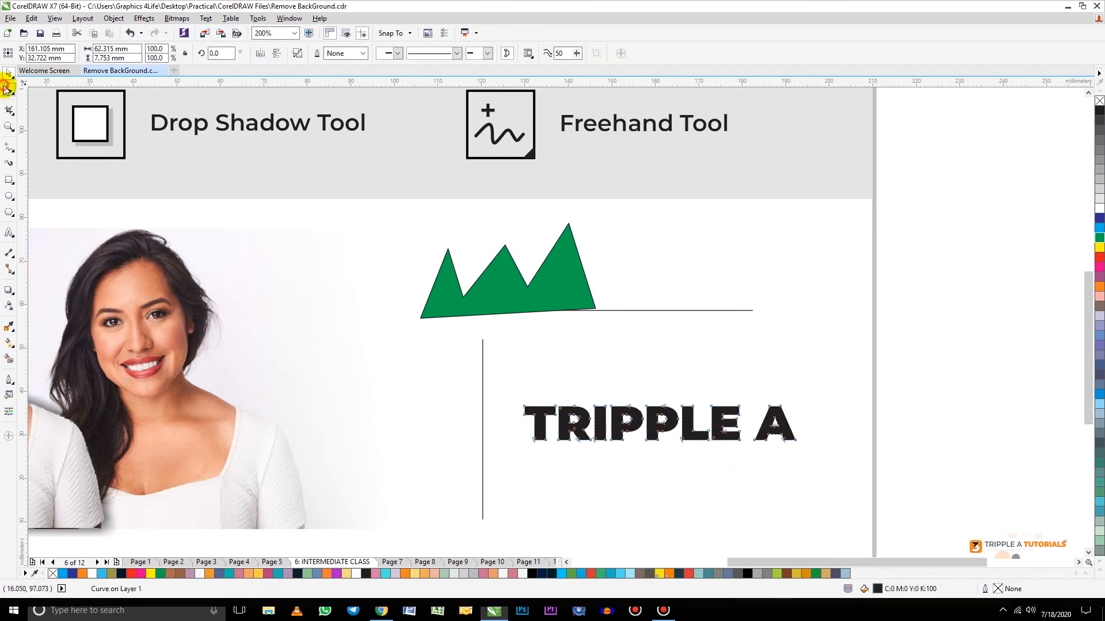
scroll(557, 409, "up", 2)
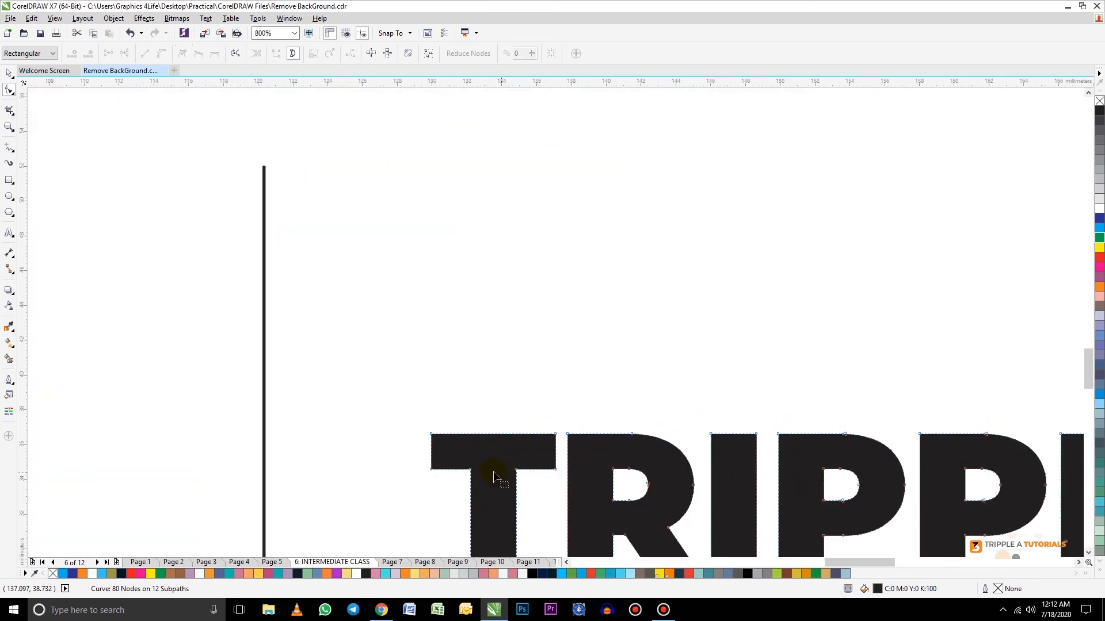
scroll(526, 451, "down", 1)
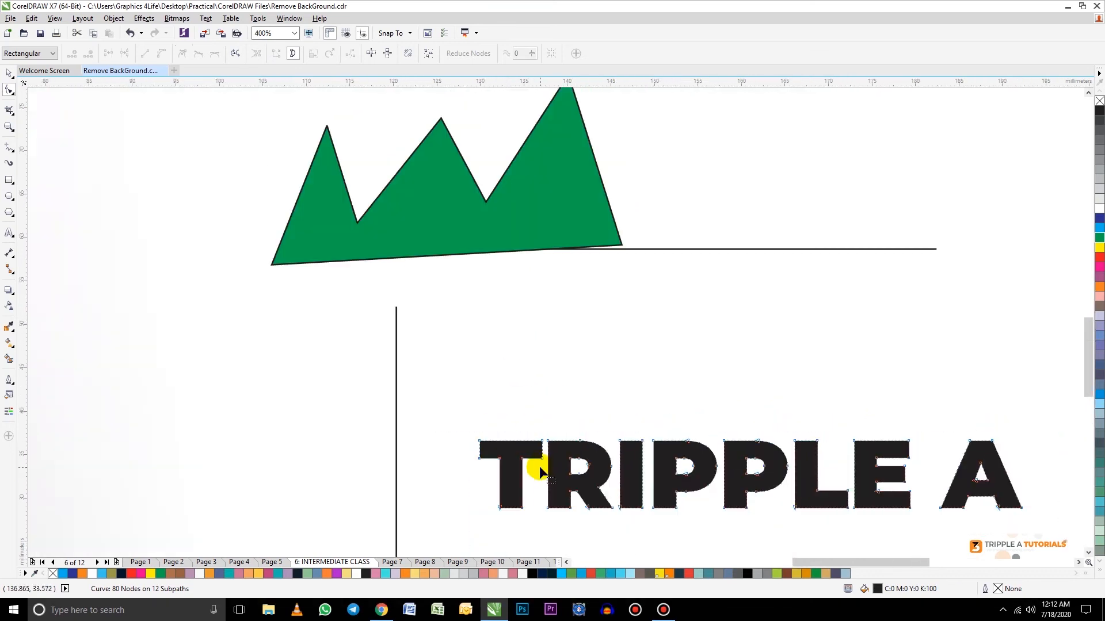
scroll(538, 458, "up", 1)
left_click_drag(544, 450, 543, 433)
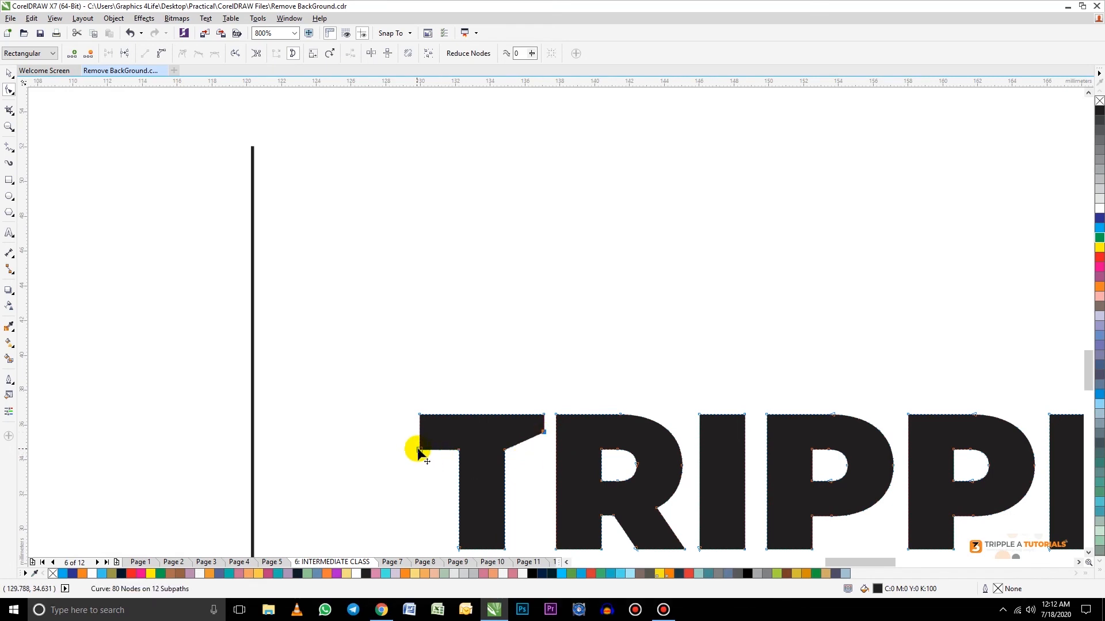
left_click_drag(419, 450, 421, 432)
scroll(487, 351, "down", 2)
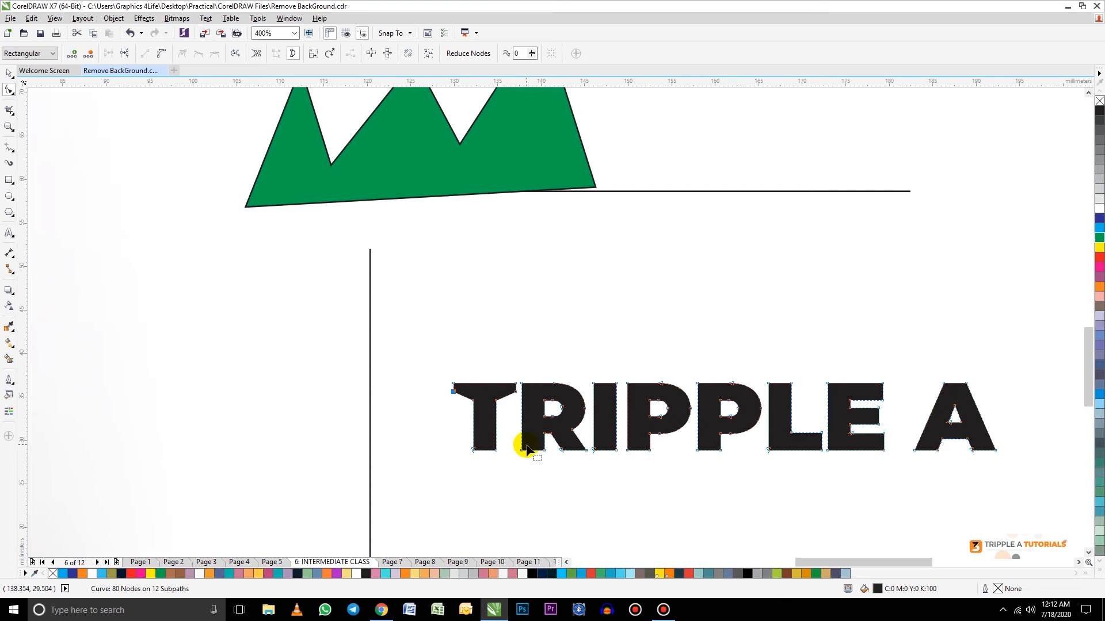
Step: Extend the stems of both P letters straight down by about 3 mm, moving their bottom nodes
scroll(526, 449, "up", 2)
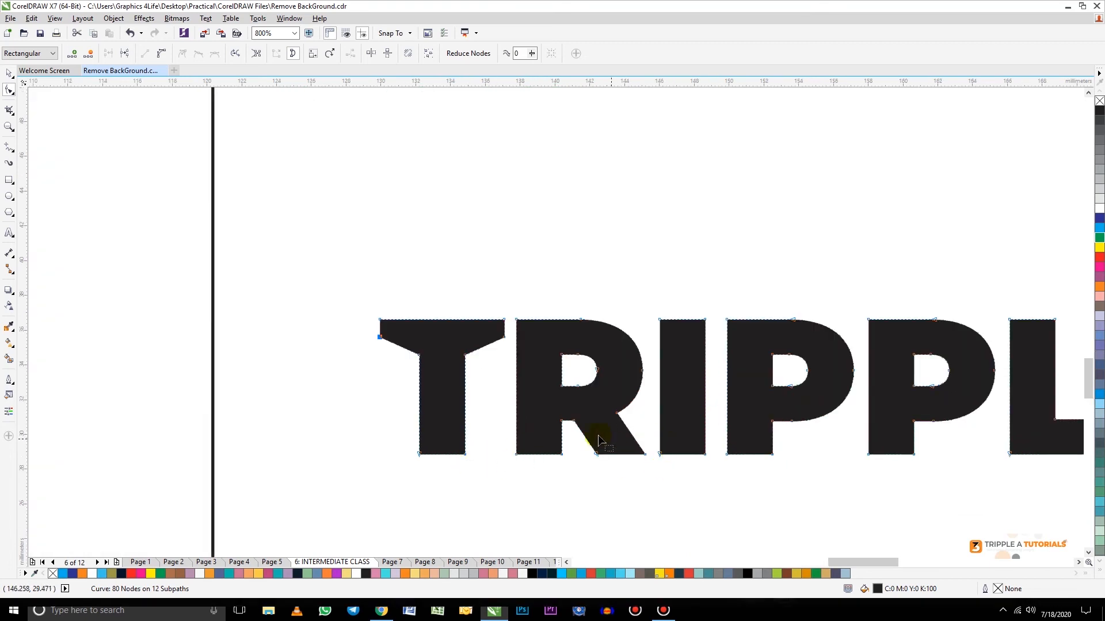
left_click_drag(718, 437, 772, 510)
left_click_drag(856, 438, 915, 510)
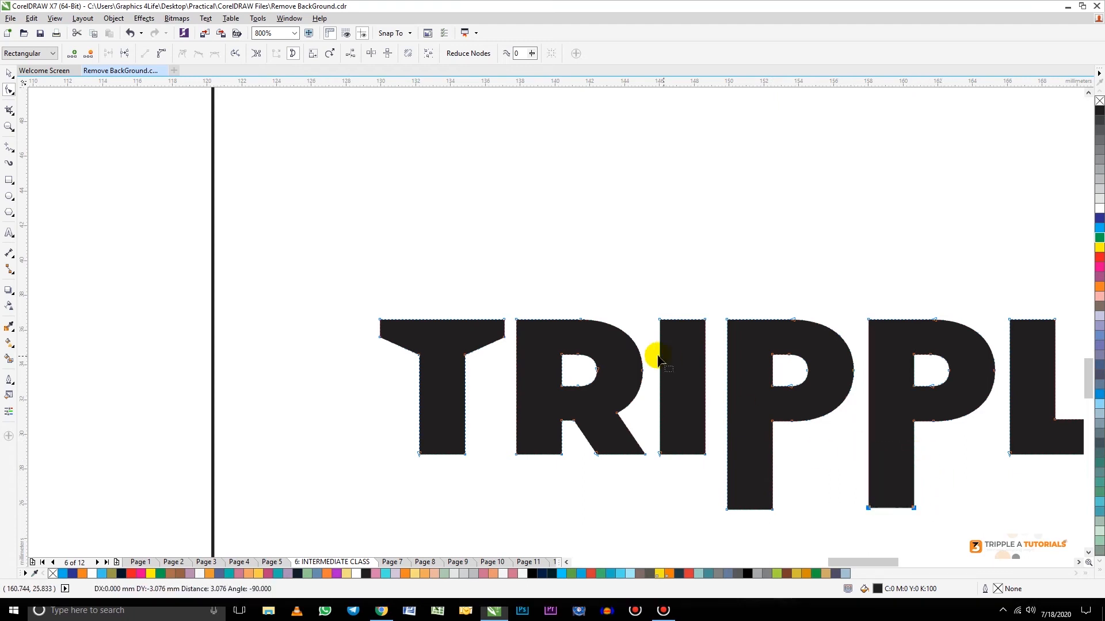
scroll(633, 362, "down", 4)
scroll(742, 370, "up", 2)
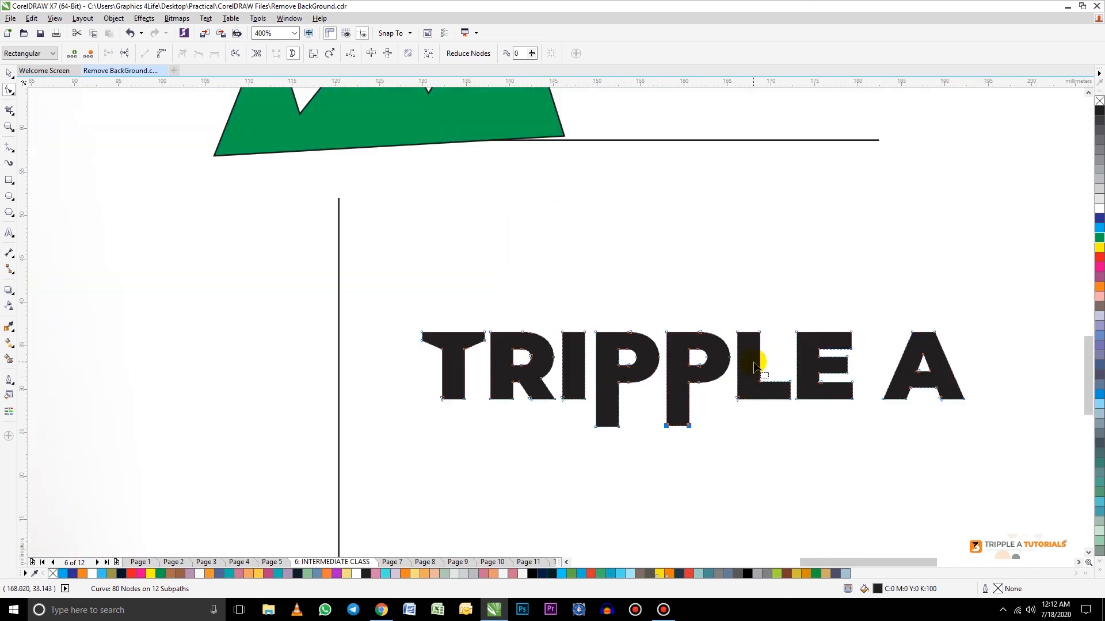
Step: Stretch the L's stem upward above the other letters and extend the E's top arm right until it nearly meets the A
left_click_drag(722, 314, 759, 304)
left_click_drag(842, 315, 886, 349)
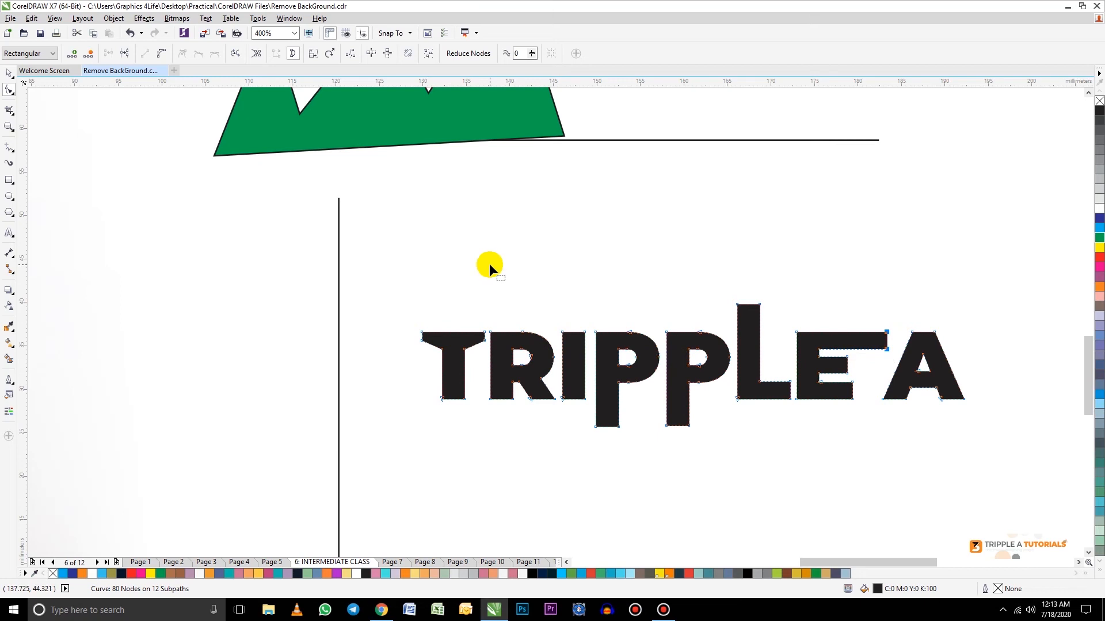
scroll(492, 271, "down", 1)
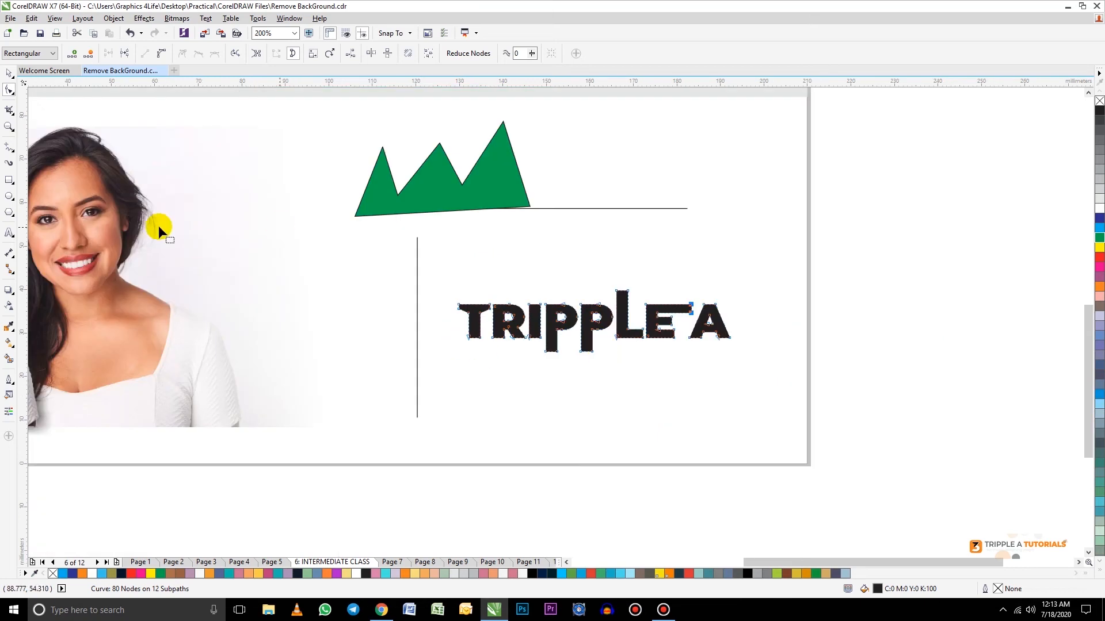
Step: Move the TRIPPLE A lettering down to about Y 15 mm and the horizontal line above it to about Y 44 mm
left_click(10, 74)
left_click_drag(595, 325, 591, 394)
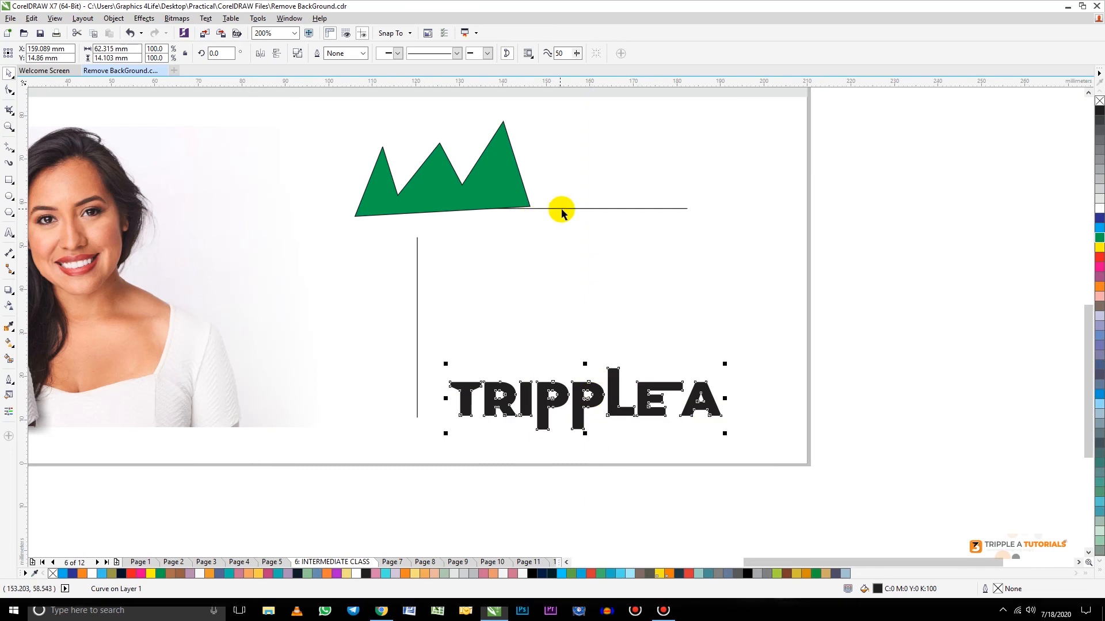
left_click(562, 208)
left_click_drag(575, 208, 634, 274)
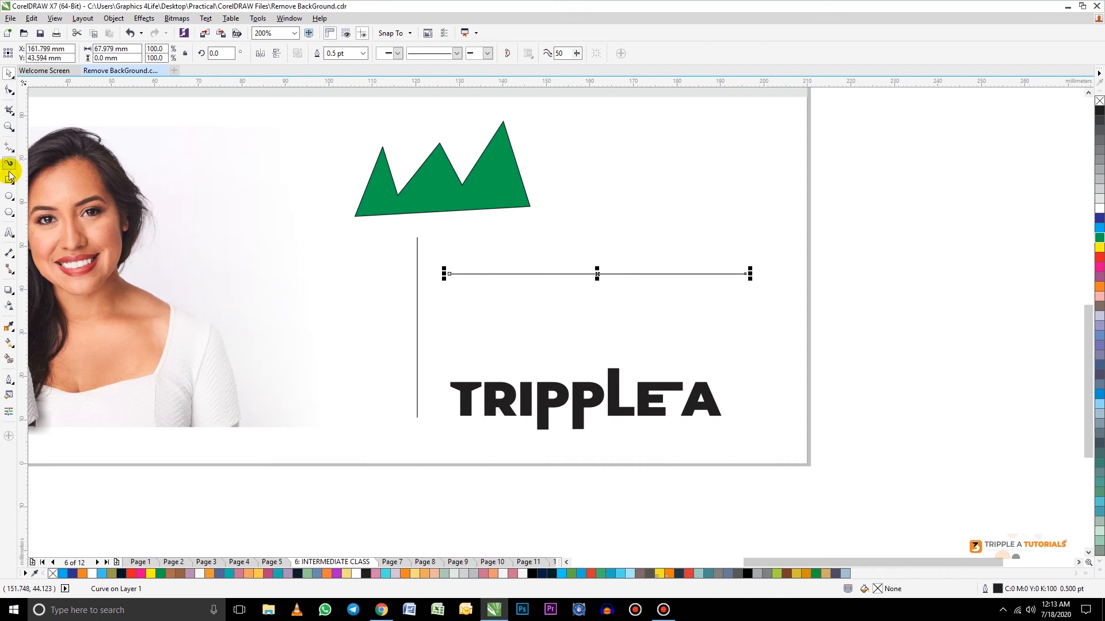
Step: Convert the straight horizontal line above the lettering to a curve segment with the Shape tool
left_click(9, 92)
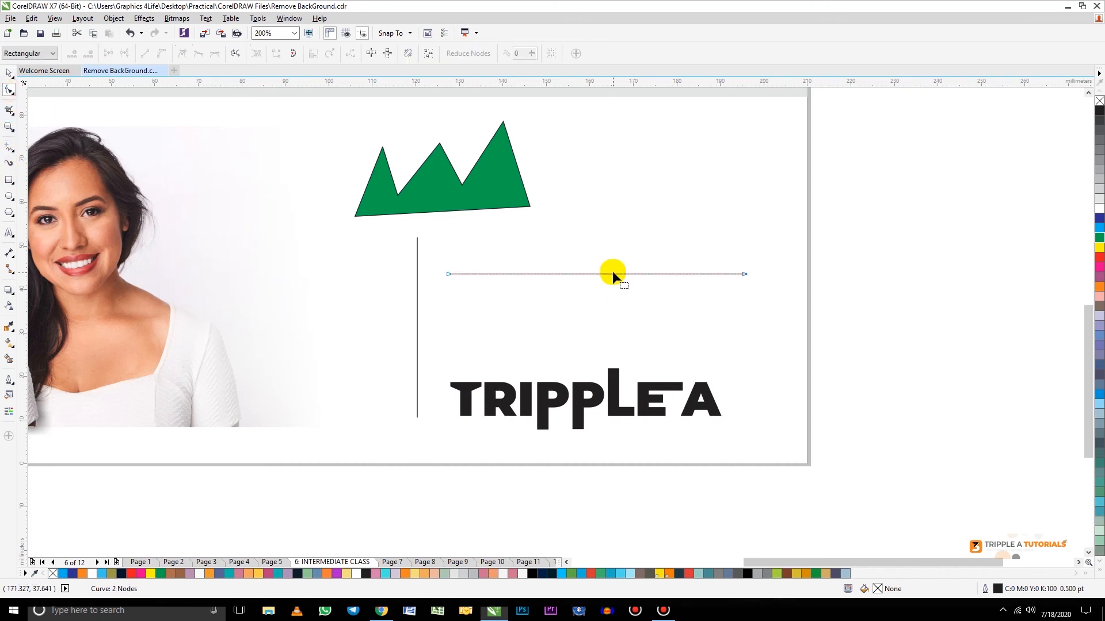
left_click(596, 274)
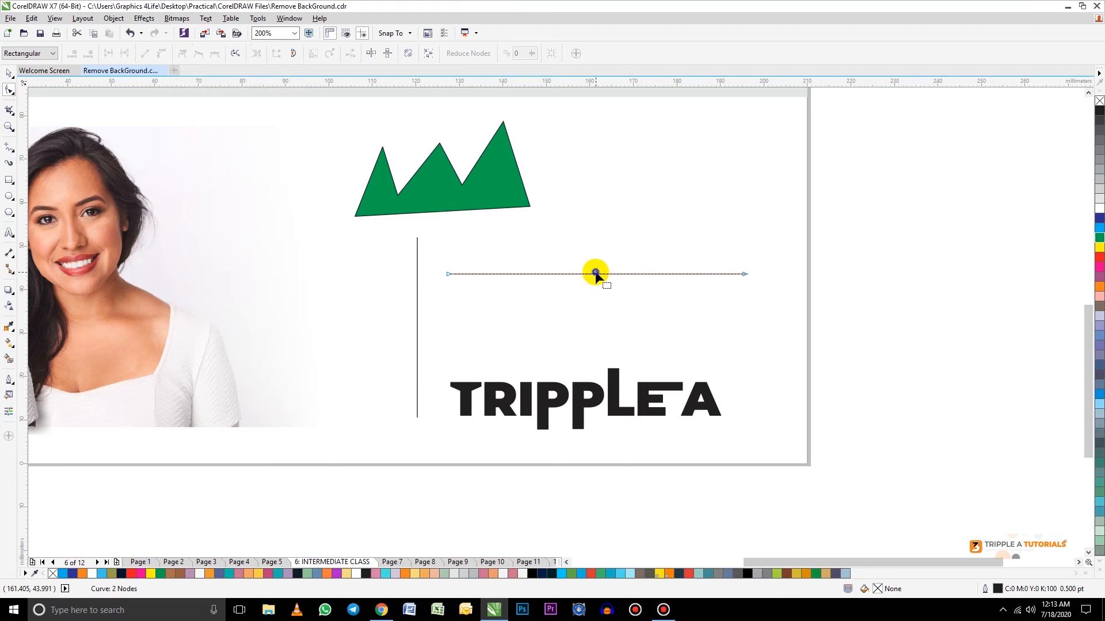
right_click(595, 274)
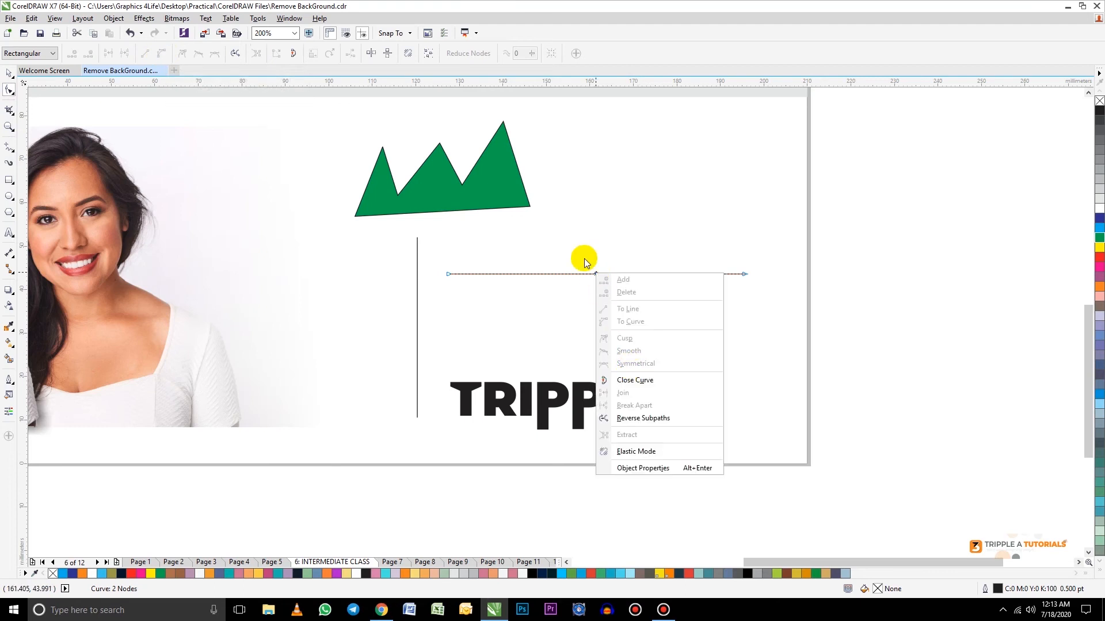
left_click(583, 259)
right_click(596, 274)
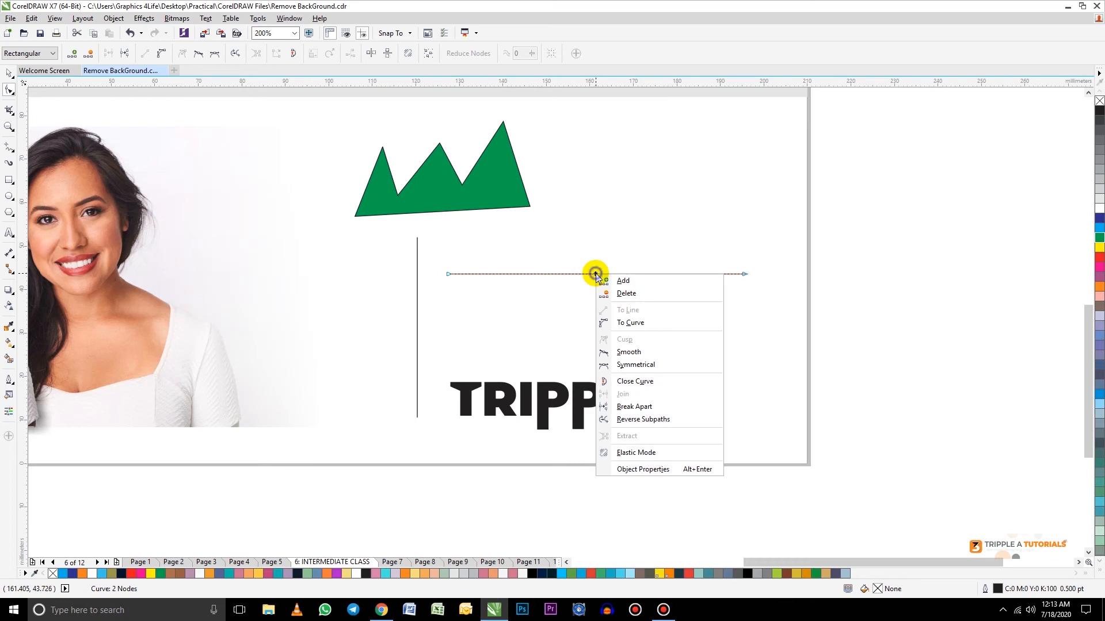
left_click(631, 323)
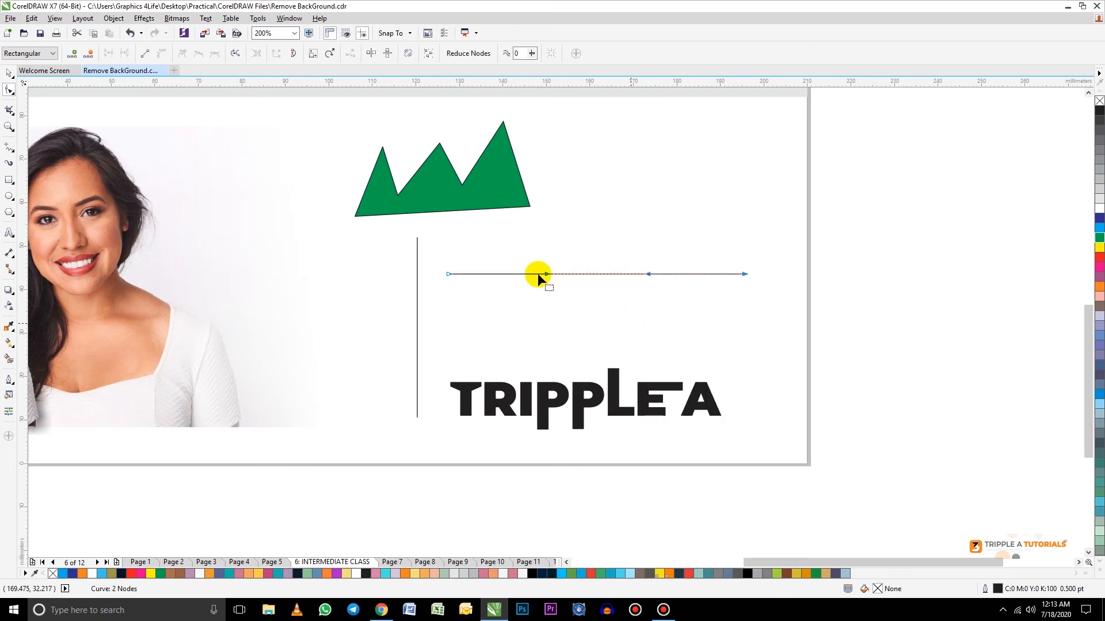
Step: Bend the line into a gentle S-wave with its two control handles and move it down to about Y 31 mm, just above the lettering
left_click_drag(545, 277, 551, 318)
left_click_drag(648, 275, 653, 236)
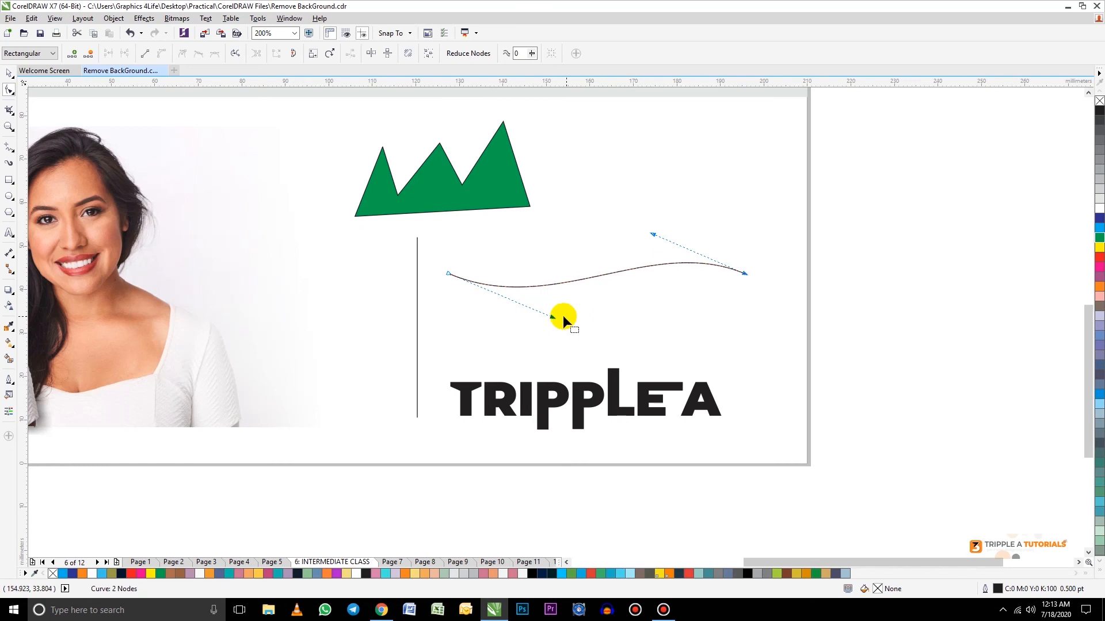
left_click_drag(551, 317, 557, 333)
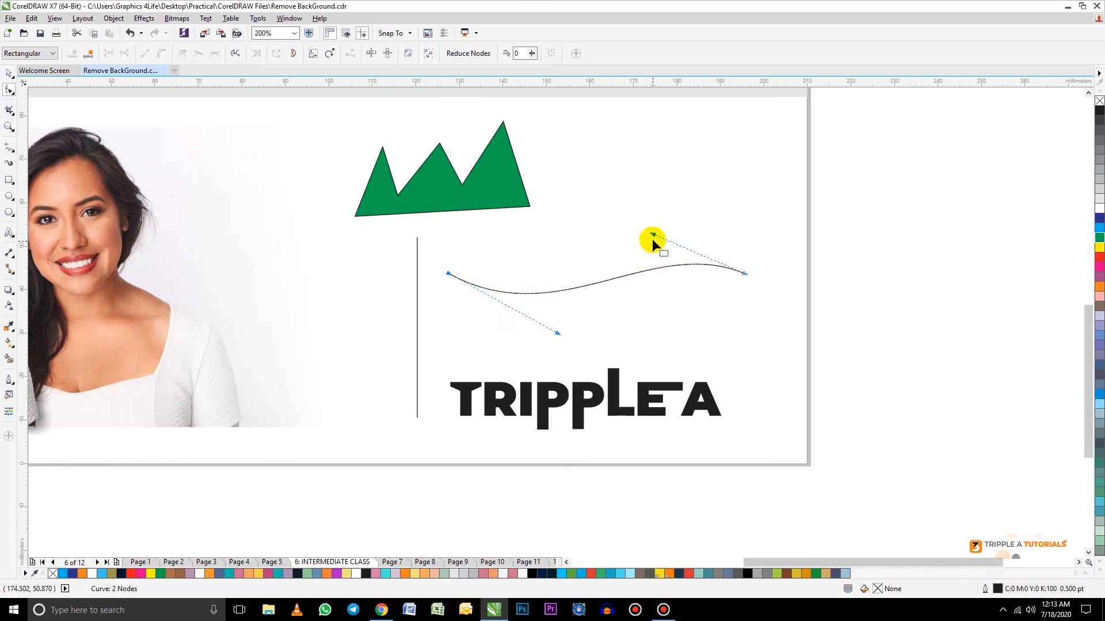
left_click(8, 72)
left_click_drag(589, 291, 549, 342)
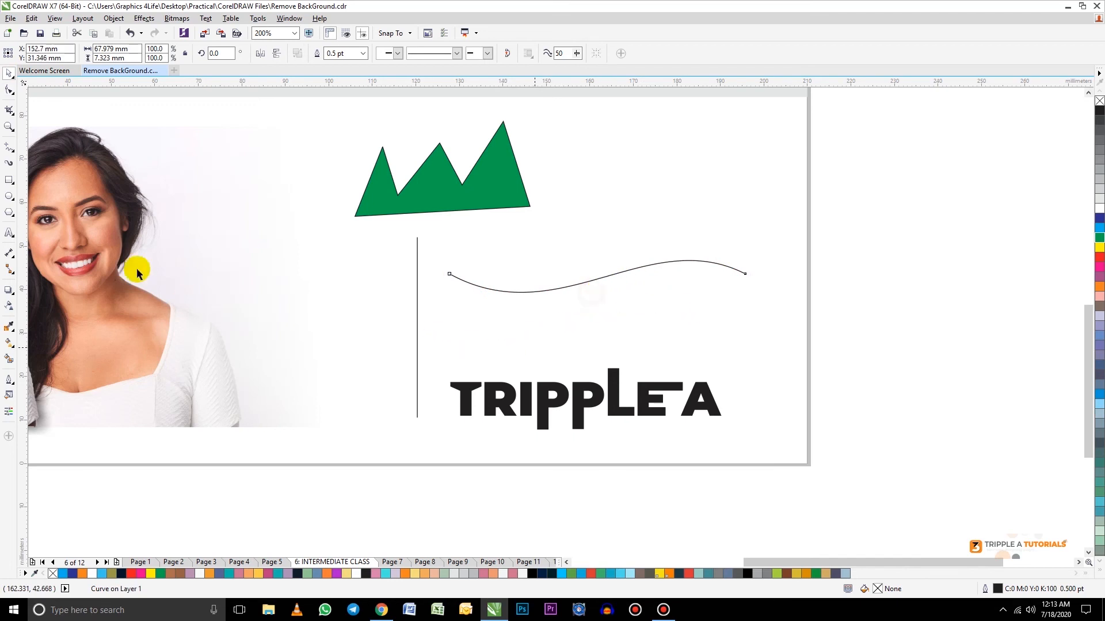
Step: Draw a rectangle about 31 × 27 mm beside the green shape, shift it slightly and narrow it to about 24 mm wide
left_click(9, 180)
left_click_drag(577, 144, 712, 265)
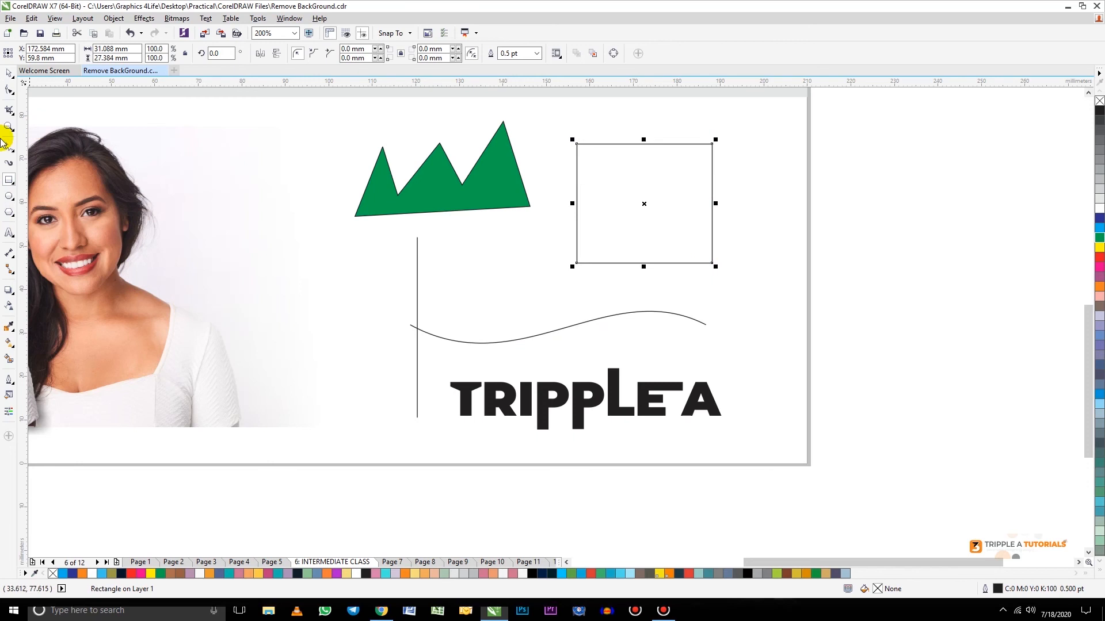
left_click(9, 72)
left_click_drag(661, 185, 666, 214)
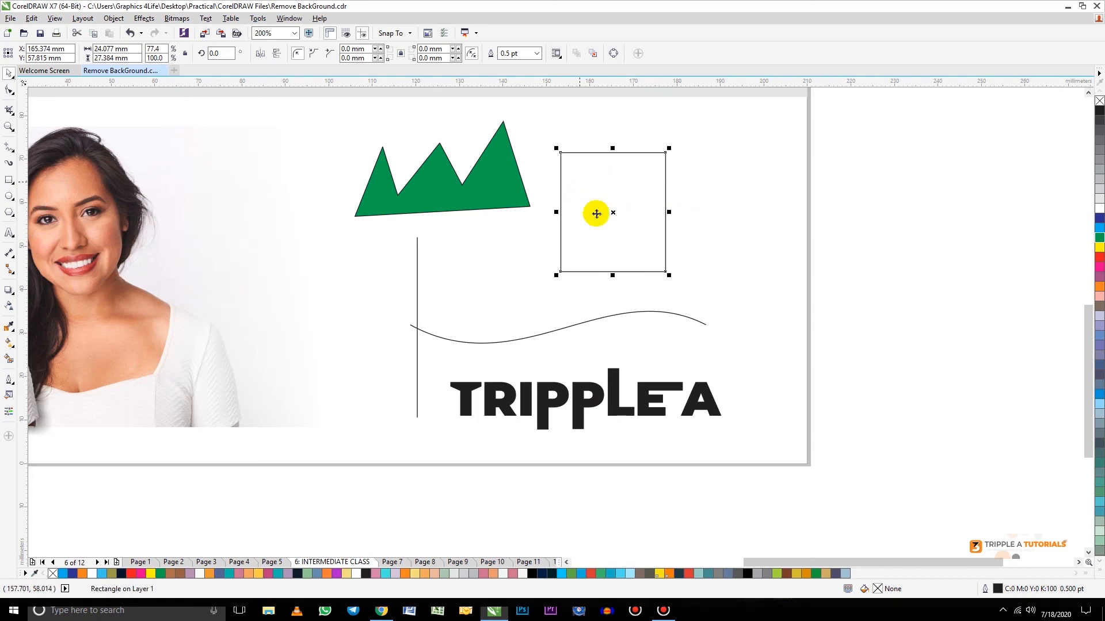
Step: Convert the rectangle to curves and change its right edge to a curve segment
left_click(115, 20)
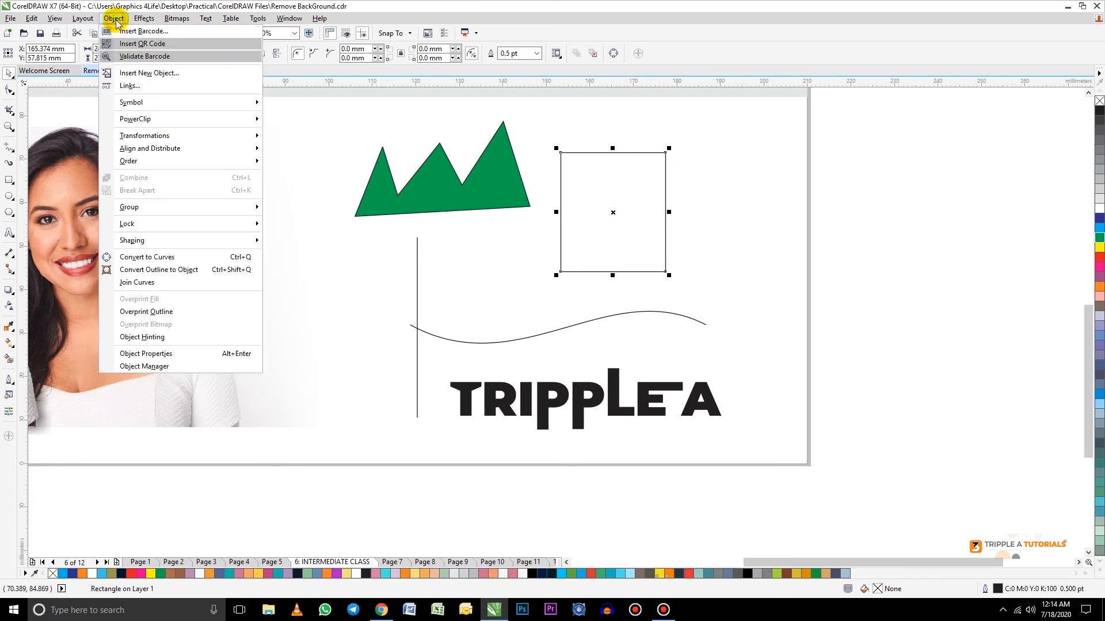
left_click(159, 259)
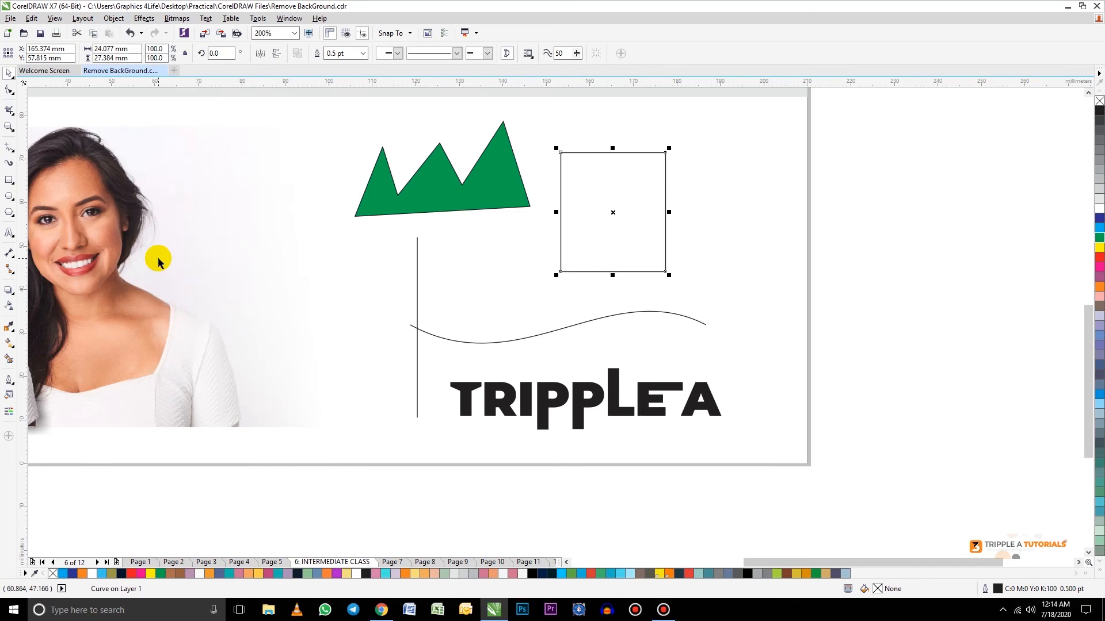
left_click(9, 92)
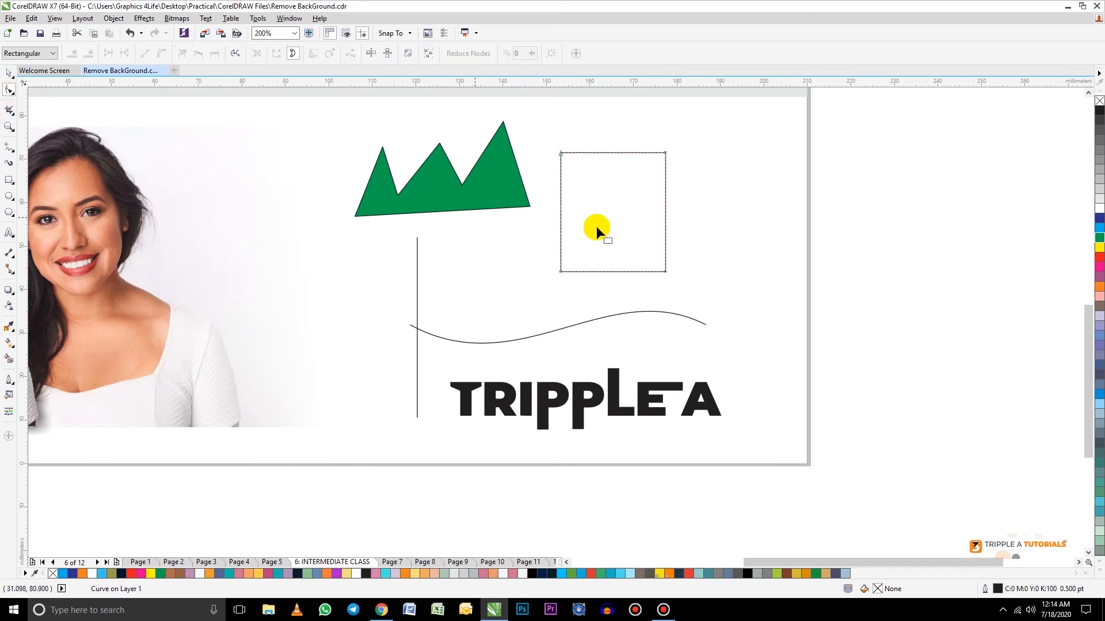
right_click(664, 208)
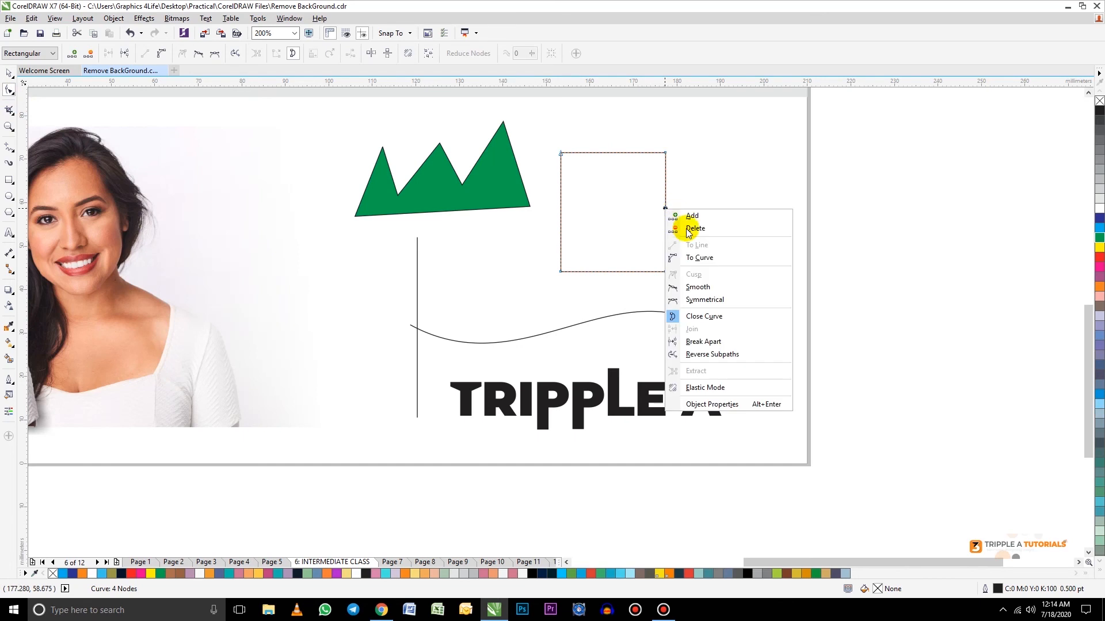
left_click(701, 259)
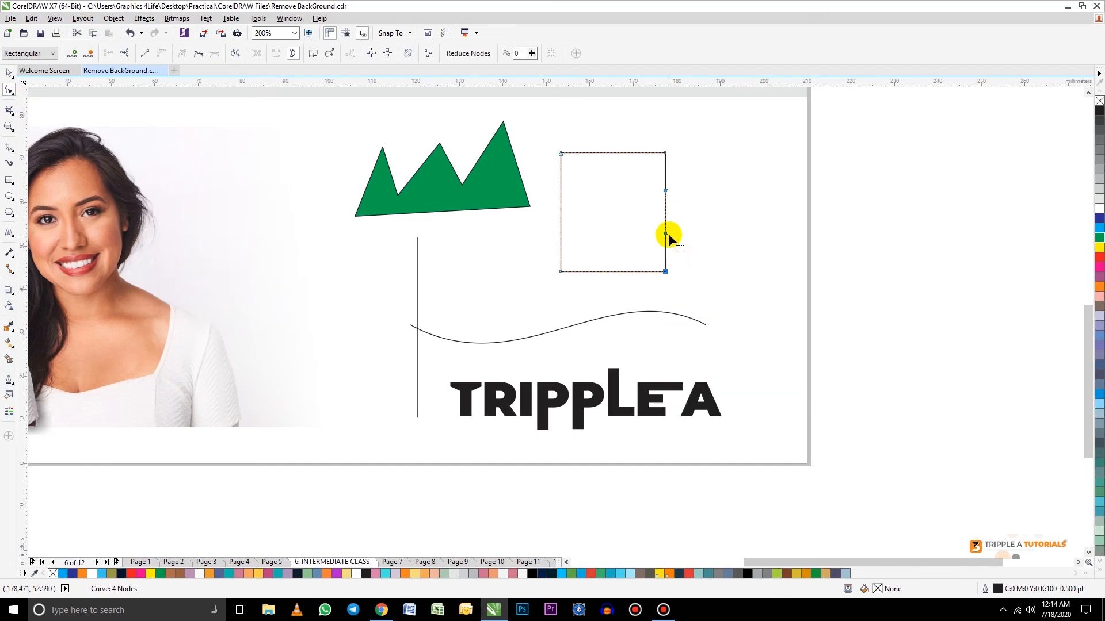
Step: Bend the rectangle's right edge into an S-shape, pulling the lower handle inward and the upper handle outward
left_click_drag(666, 236, 650, 238)
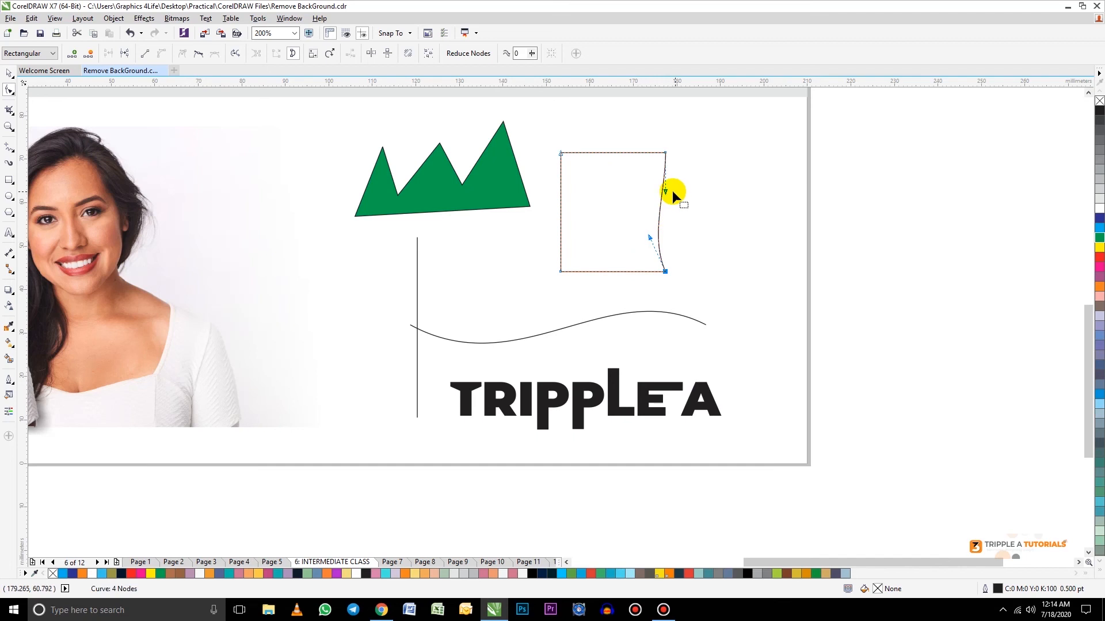
left_click_drag(668, 191, 672, 190)
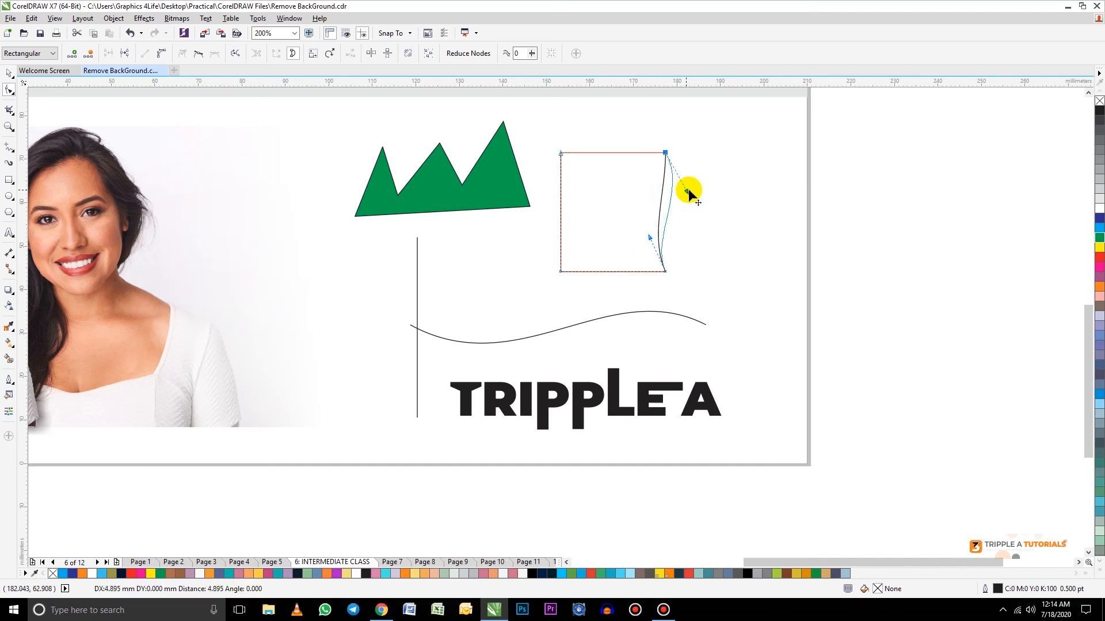
left_click_drag(661, 235, 639, 237)
left_click(9, 74)
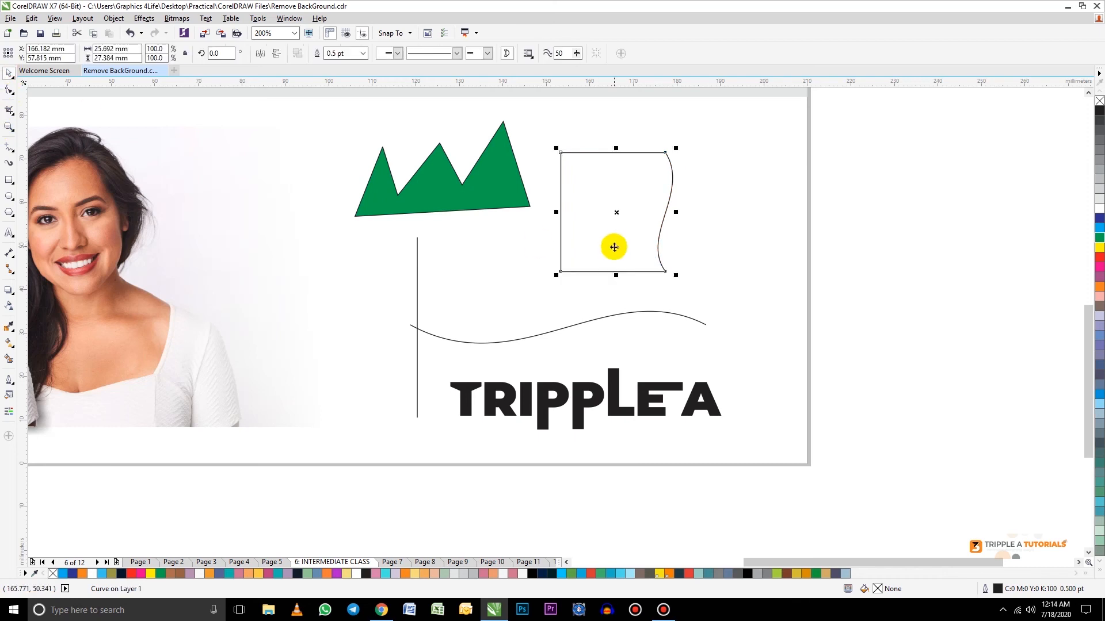
Step: Change the bottom edge of the reshaped rectangle to a curve segment and bow it downward
left_click(10, 90)
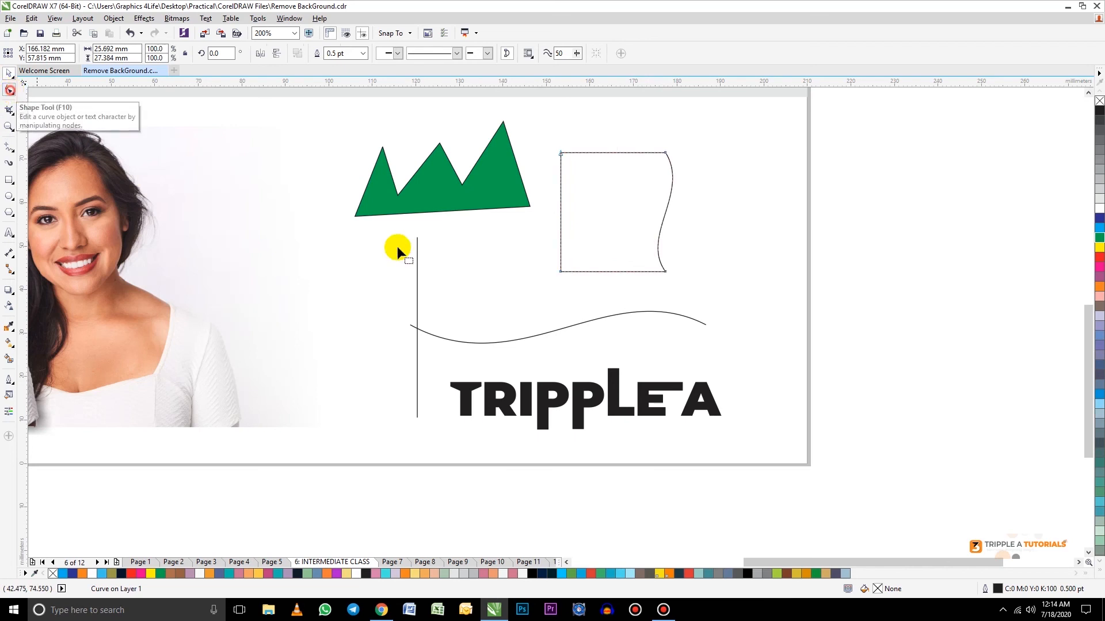
right_click(607, 271)
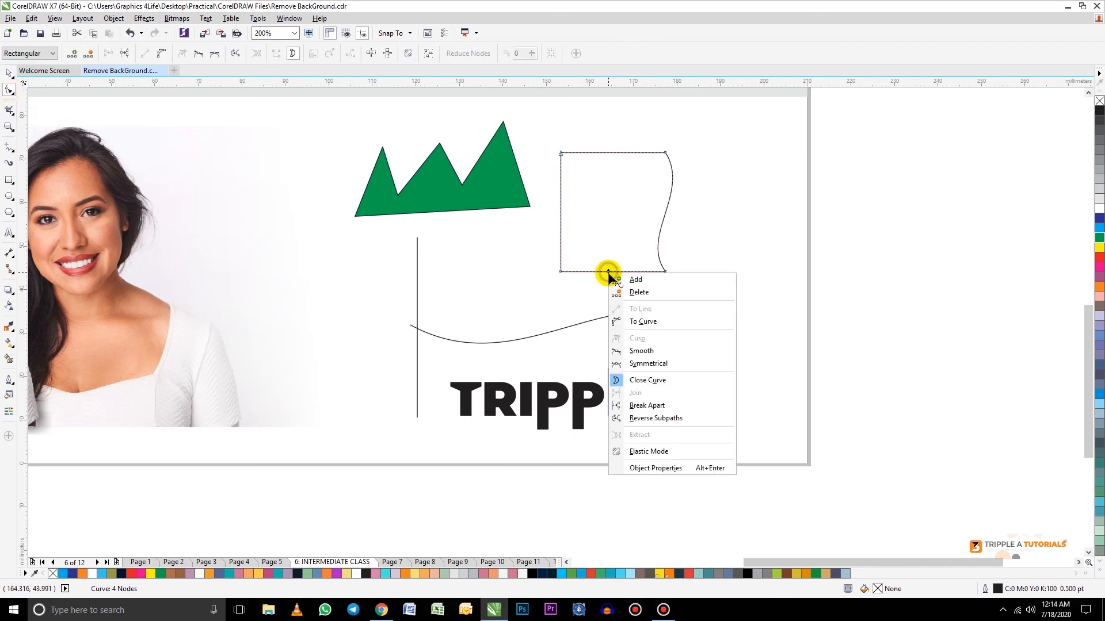
left_click(638, 328)
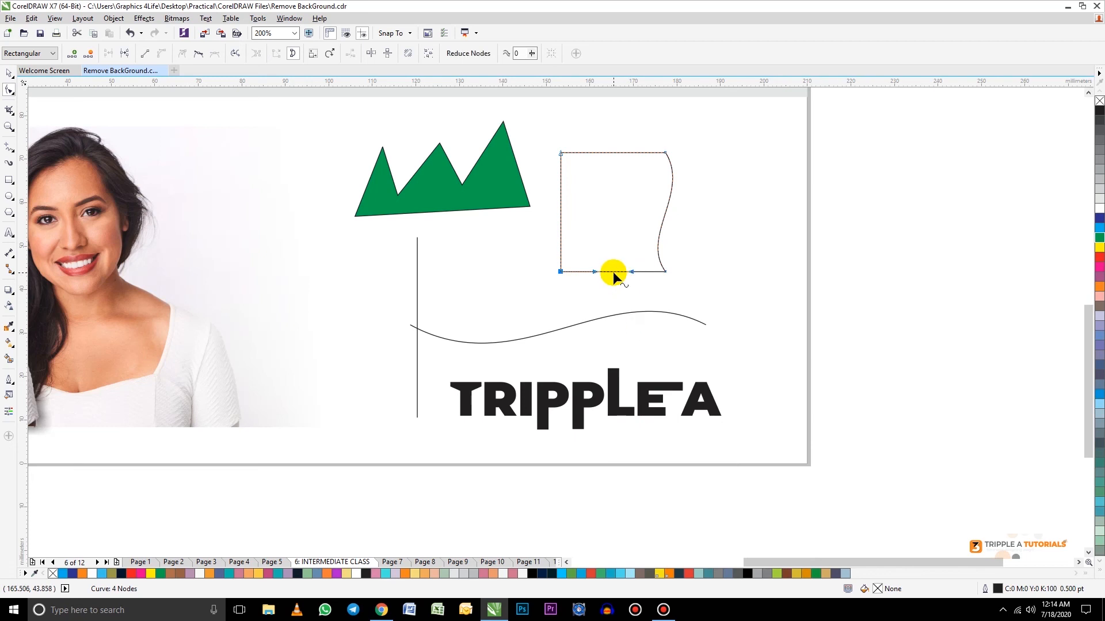
left_click_drag(613, 272, 616, 294)
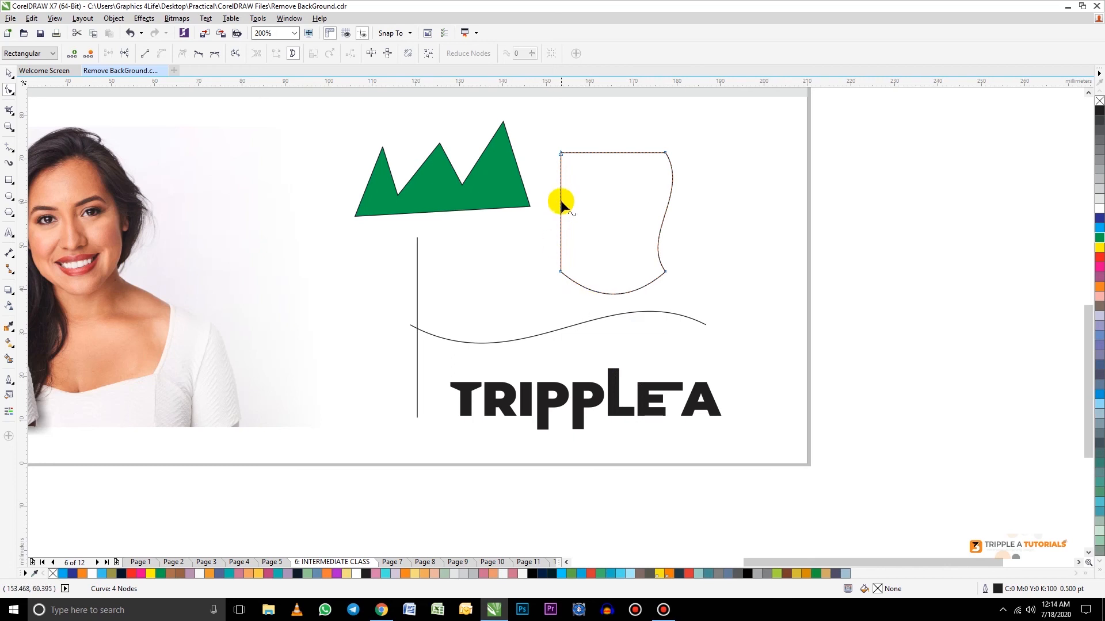
Step: Convert the shape's top edge to a curve segment and arch it upward
right_click(607, 152)
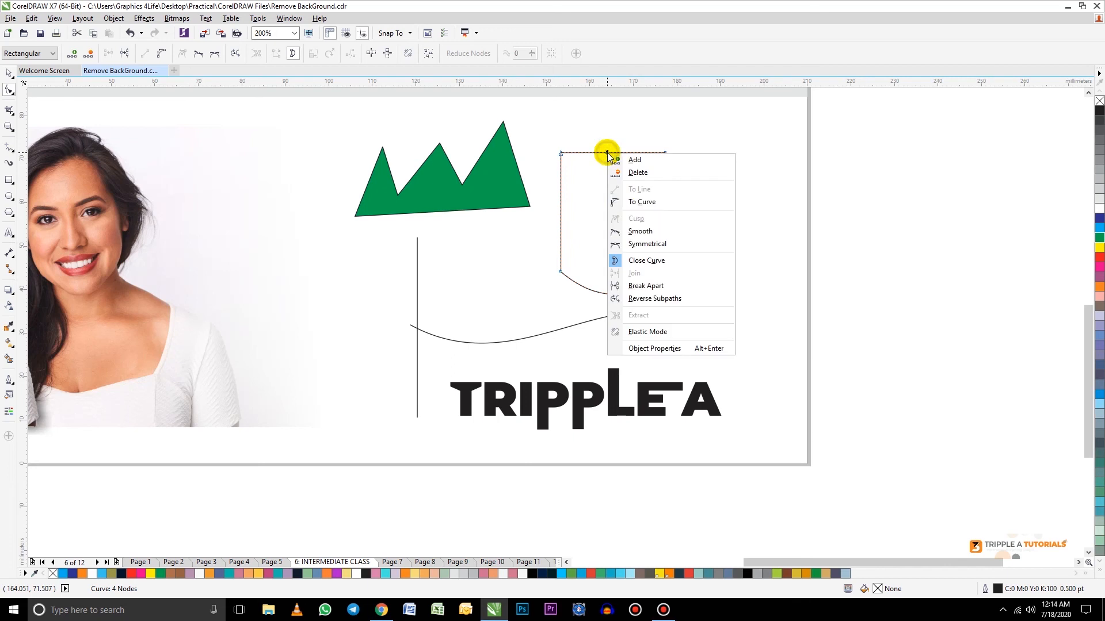
left_click(633, 203)
left_click_drag(611, 150, 612, 128)
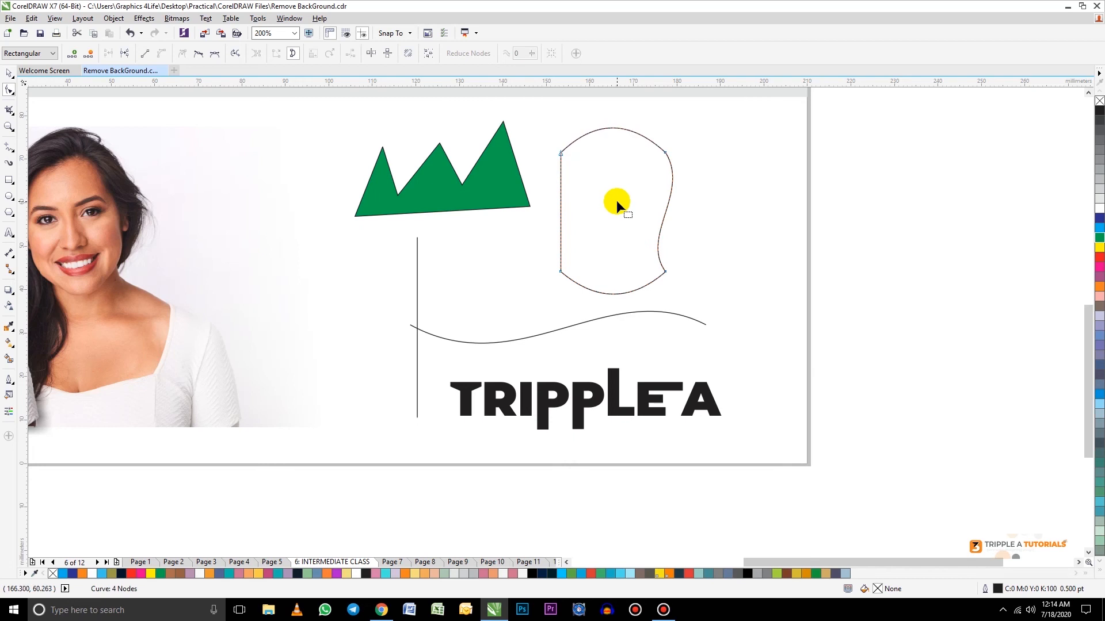
Step: Delete the five practice shapes, lines and lettering, and move the shadowed woman cut-out into the cleared space on the page
scroll(612, 212, "down", 2)
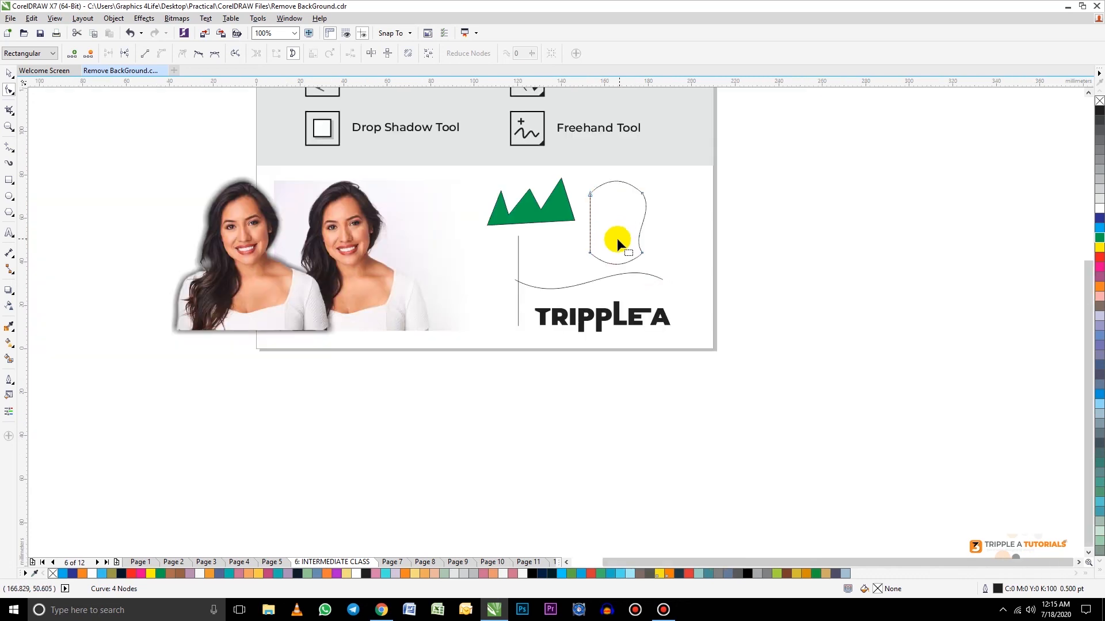
left_click(295, 33)
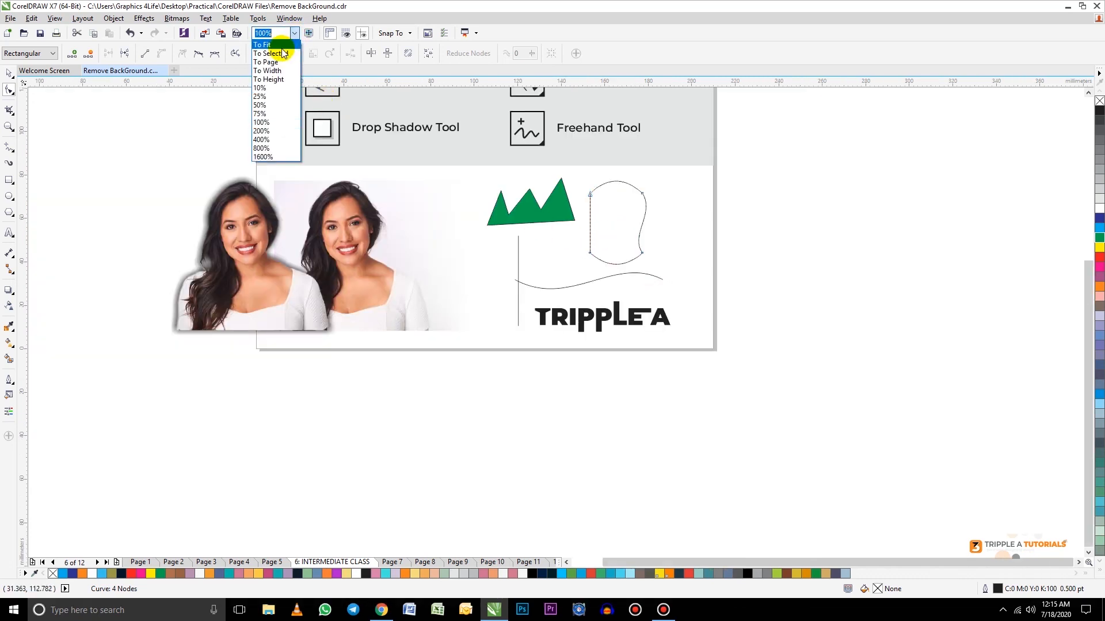
left_click(275, 45)
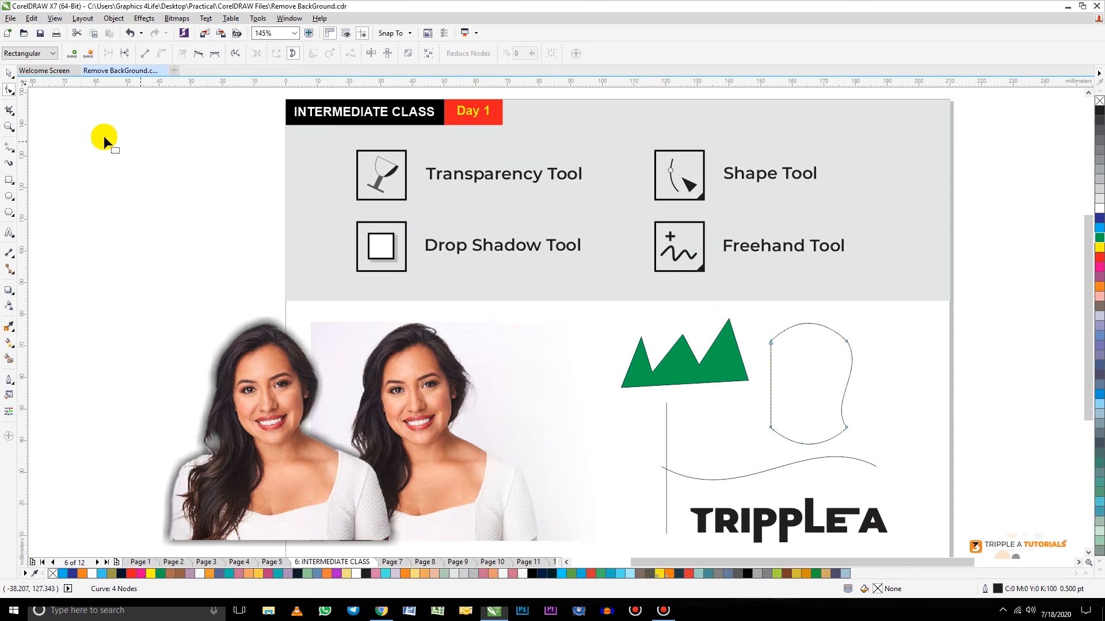
left_click(8, 73)
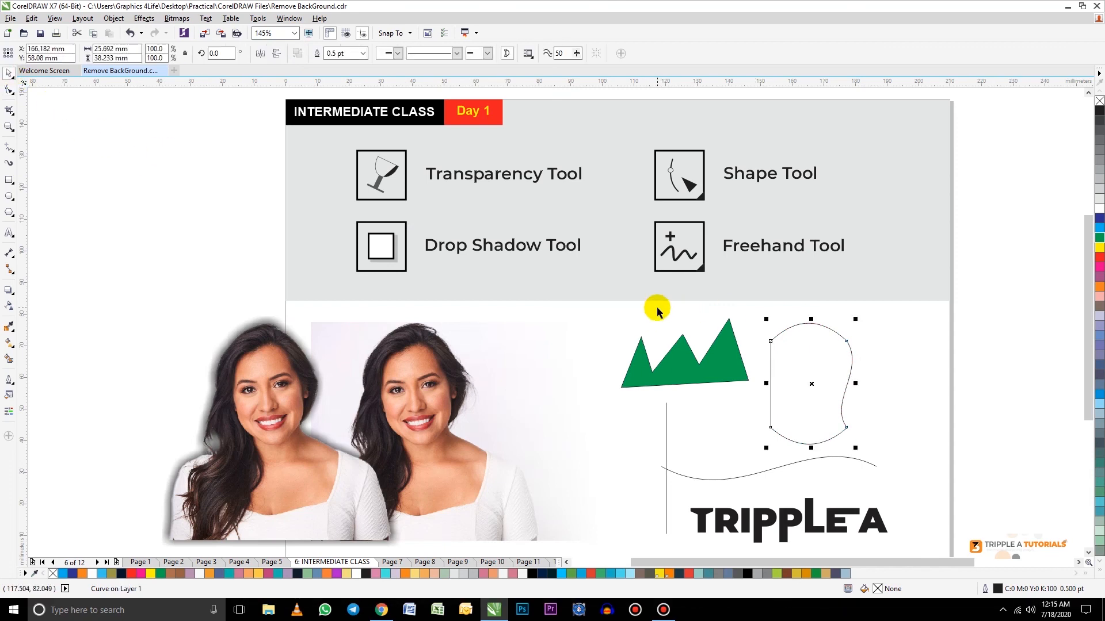
scroll(658, 311, "down", 2)
left_click_drag(891, 503, 635, 309)
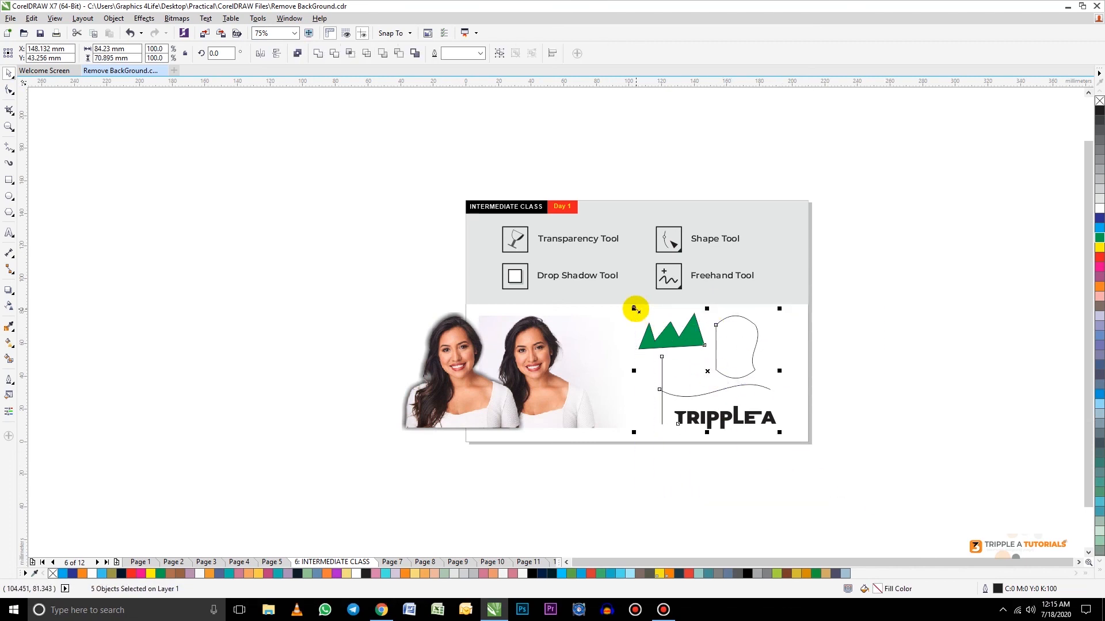
key("Delete")
left_click_drag(454, 365, 705, 365)
left_click(348, 388)
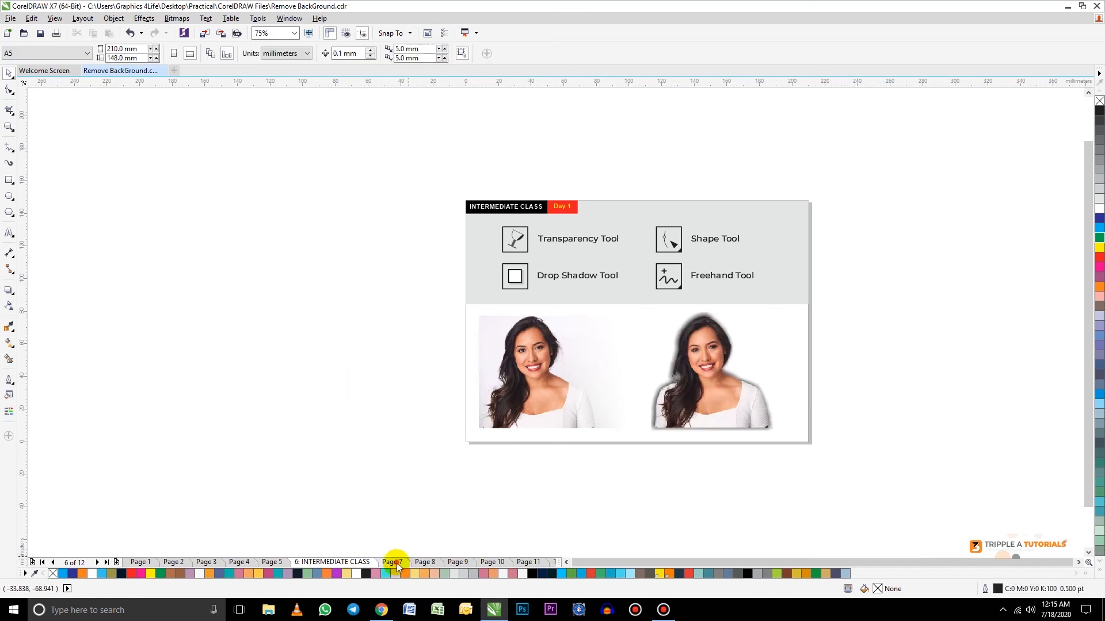
Step: Go to Page 7, select both overlapping photos and align them along their horizontal centres
left_click(394, 562)
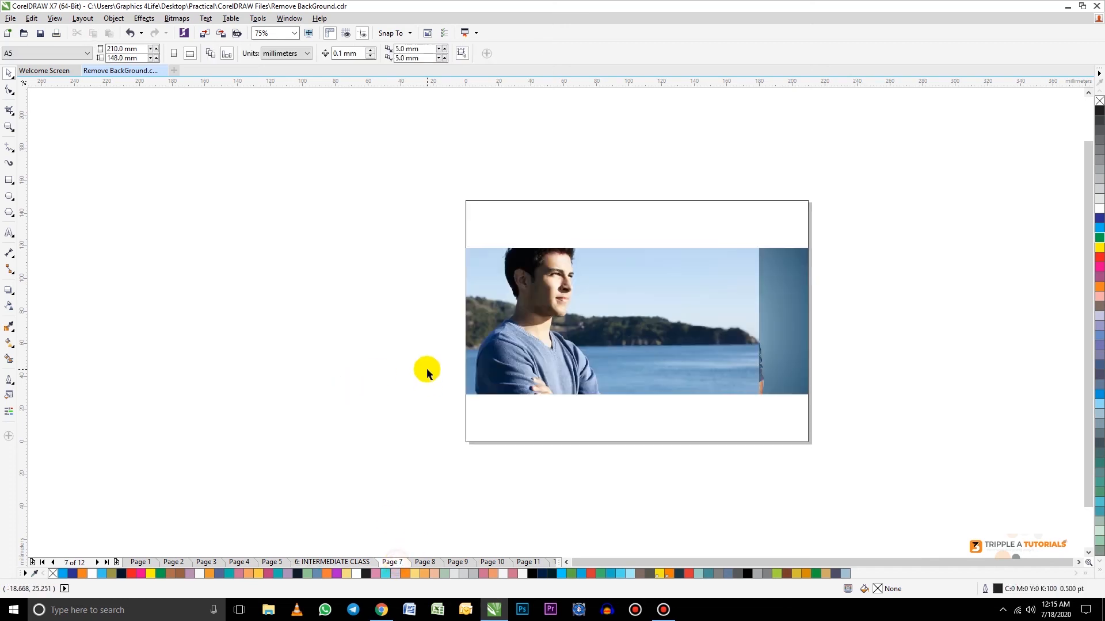
left_click(294, 33)
left_click(280, 60)
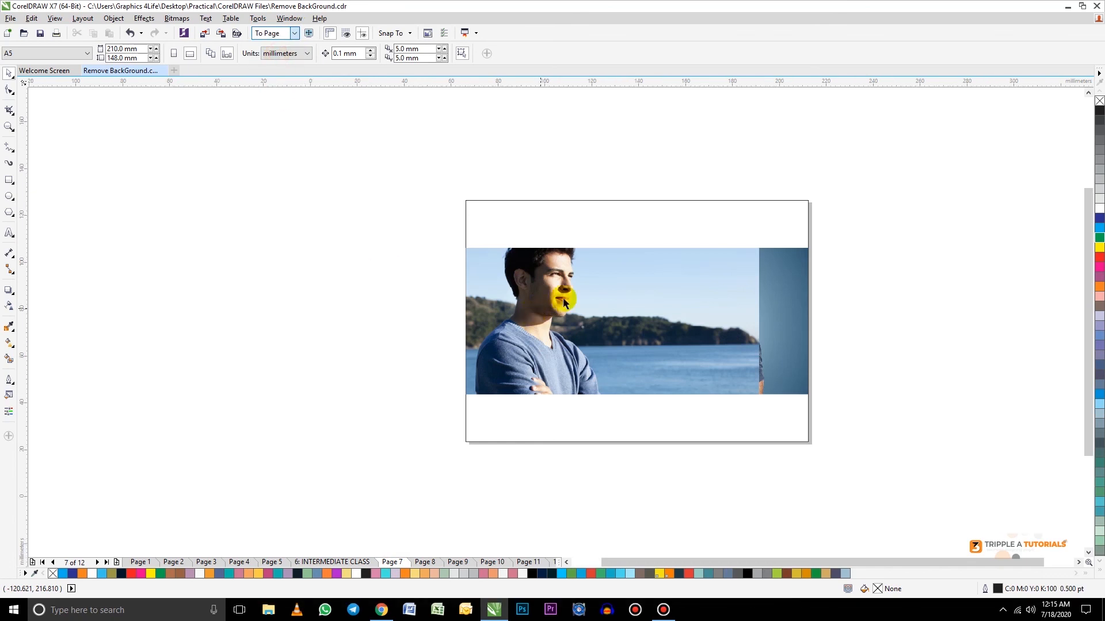
left_click(644, 291)
mouse_move(623, 262)
left_mouse_down()
mouse_move(625, 471)
mouse_move(605, 402)
mouse_move(611, 275)
left_mouse_up()
left_click(764, 252, "shift")
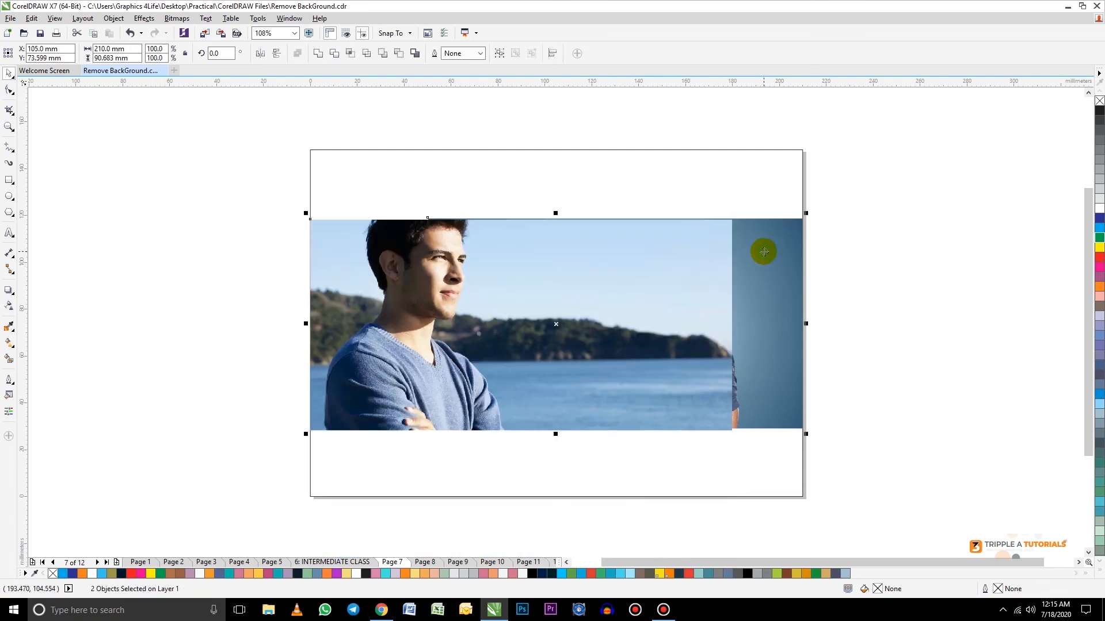
key("e")
left_click(886, 317)
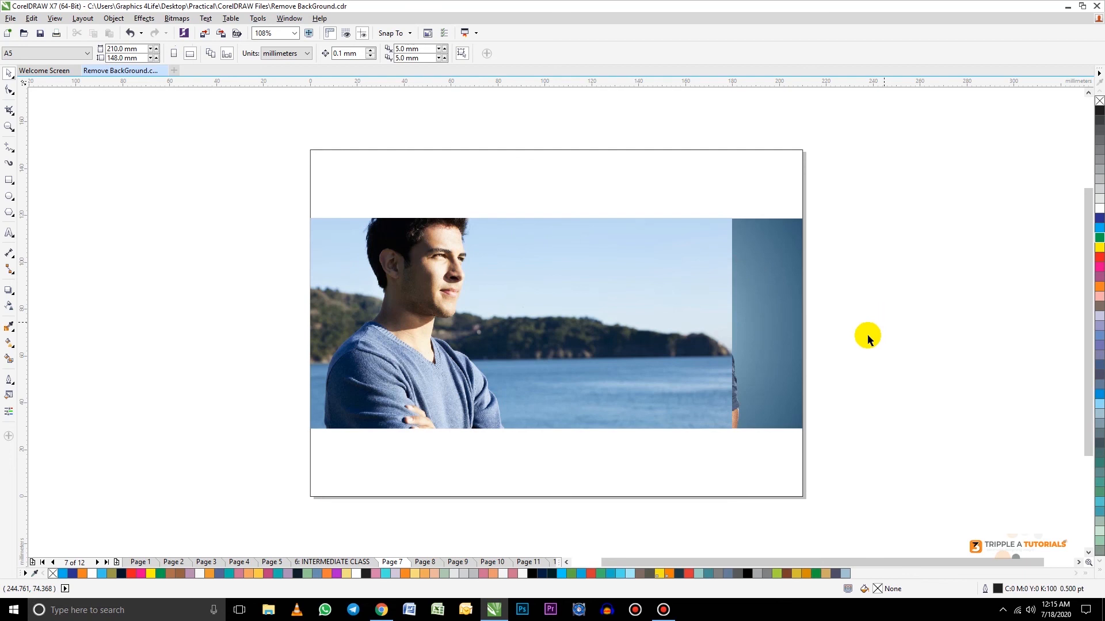
Step: Apply a horizontal linear transparency to the front seaside photo, fading it toward the other man to 100 at about X 135 mm
left_click(765, 352)
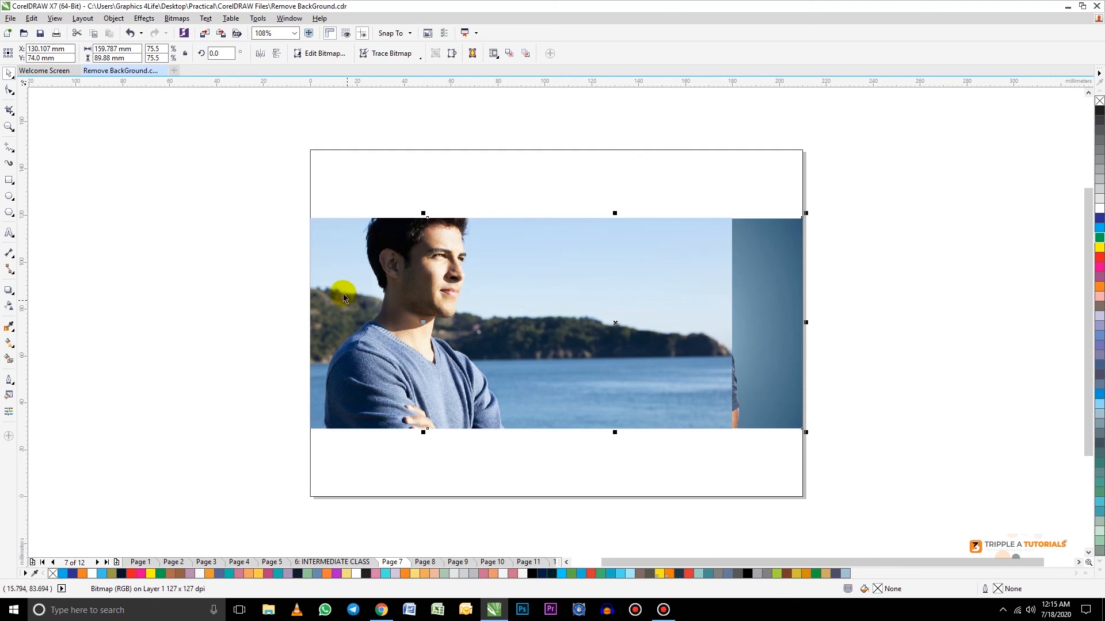
left_click(329, 270)
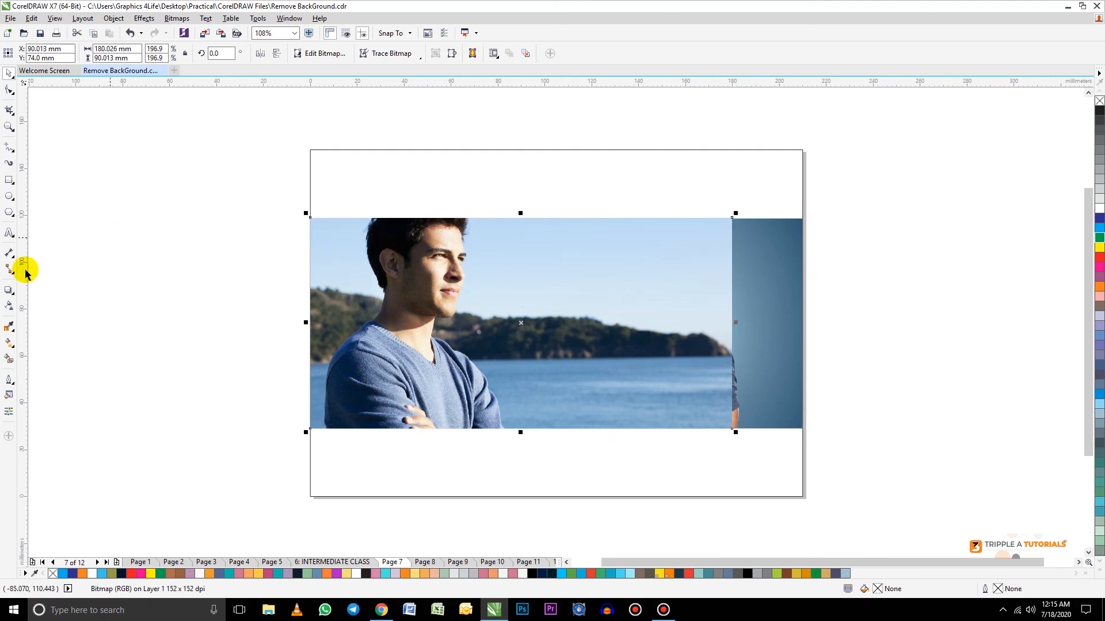
left_click(8, 308)
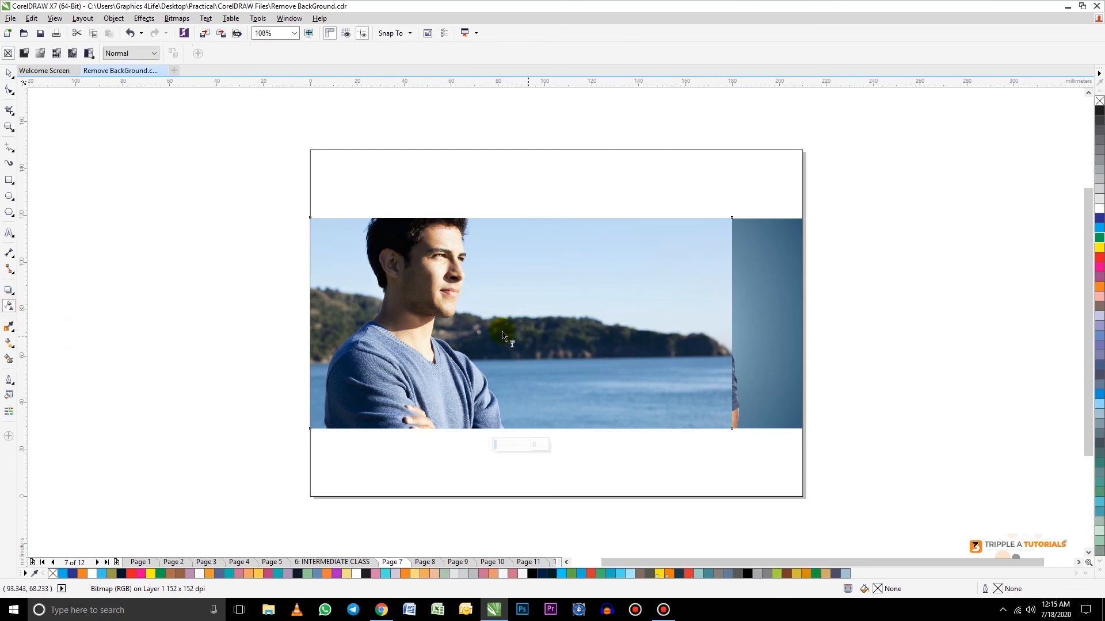
left_click_drag(518, 339, 626, 339)
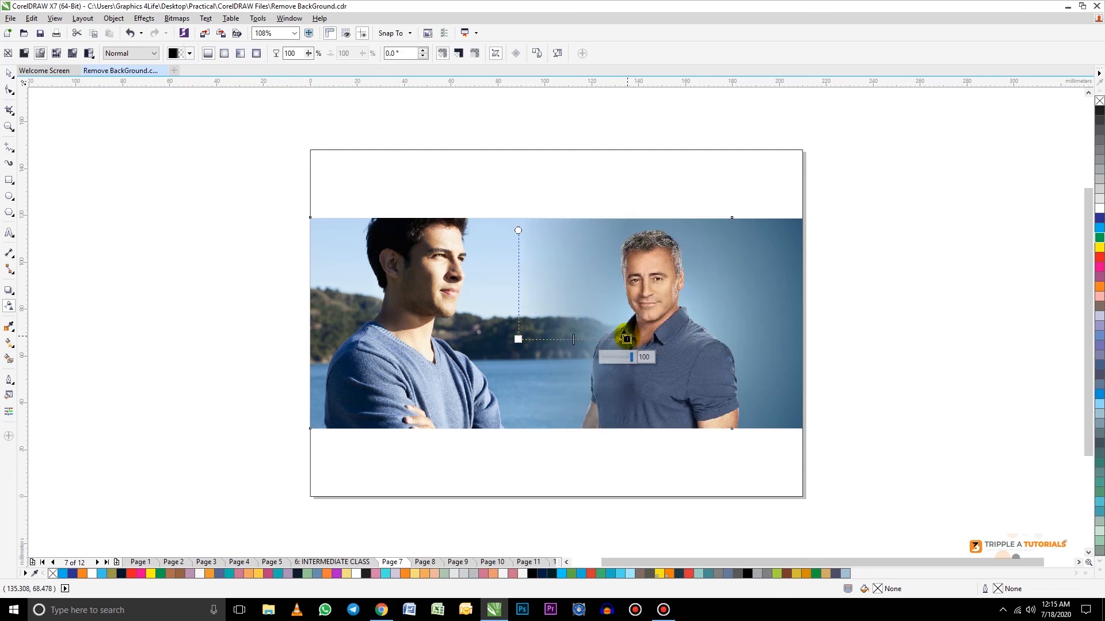
left_click(8, 74)
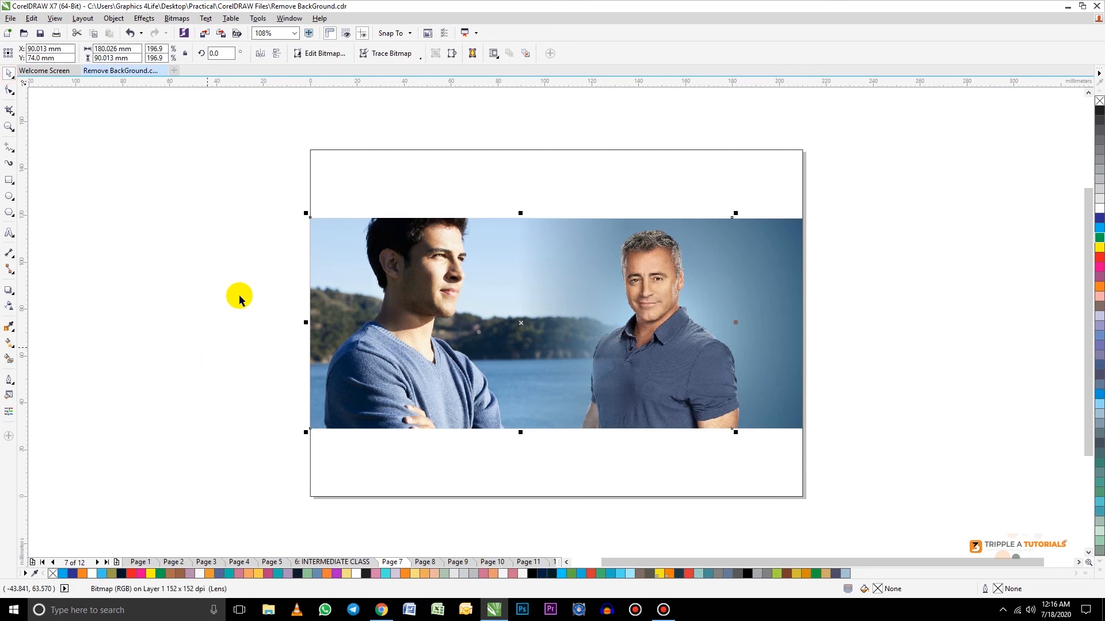
Step: Move the faded seaside photo up and away from the other photo, and undo the move
left_click_drag(355, 288, 262, 231)
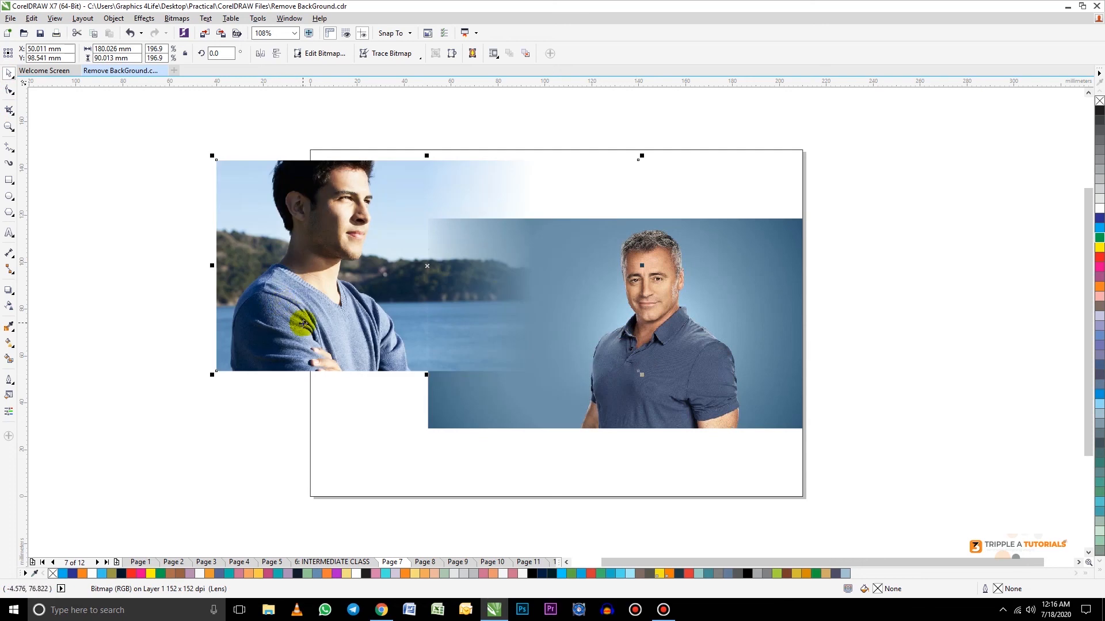
key("ctrl+z")
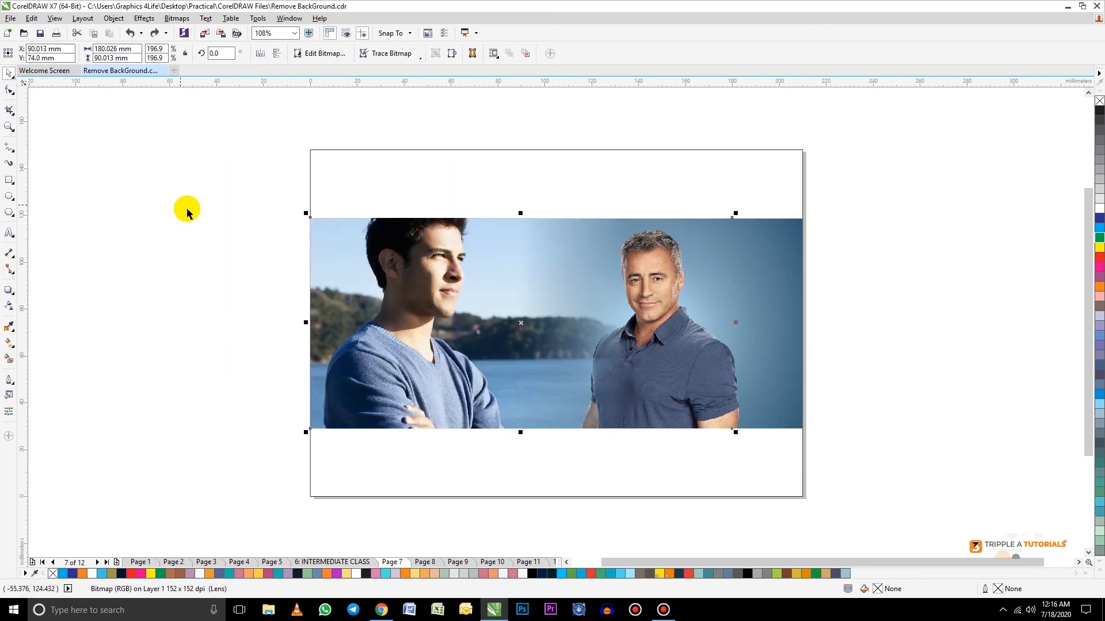
left_click(207, 212)
Step: Group the two photos to try moving them together, undo the move and ungroup them
left_click_drag(261, 193, 866, 455)
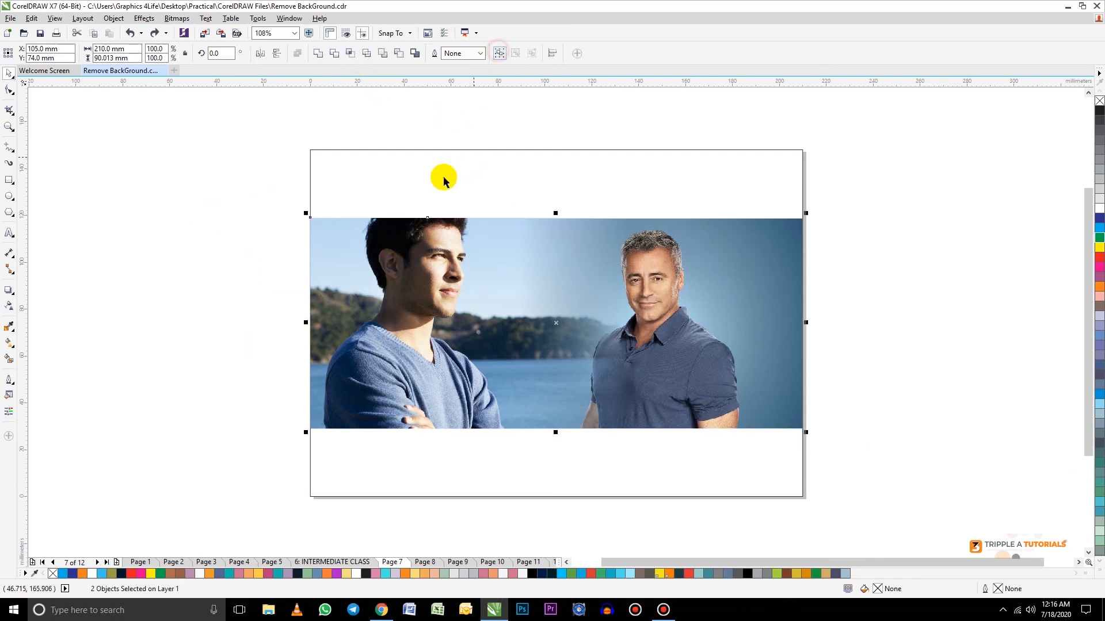
key("ctrl+g")
left_click_drag(557, 317, 517, 262)
left_click_drag(580, 349, 529, 332)
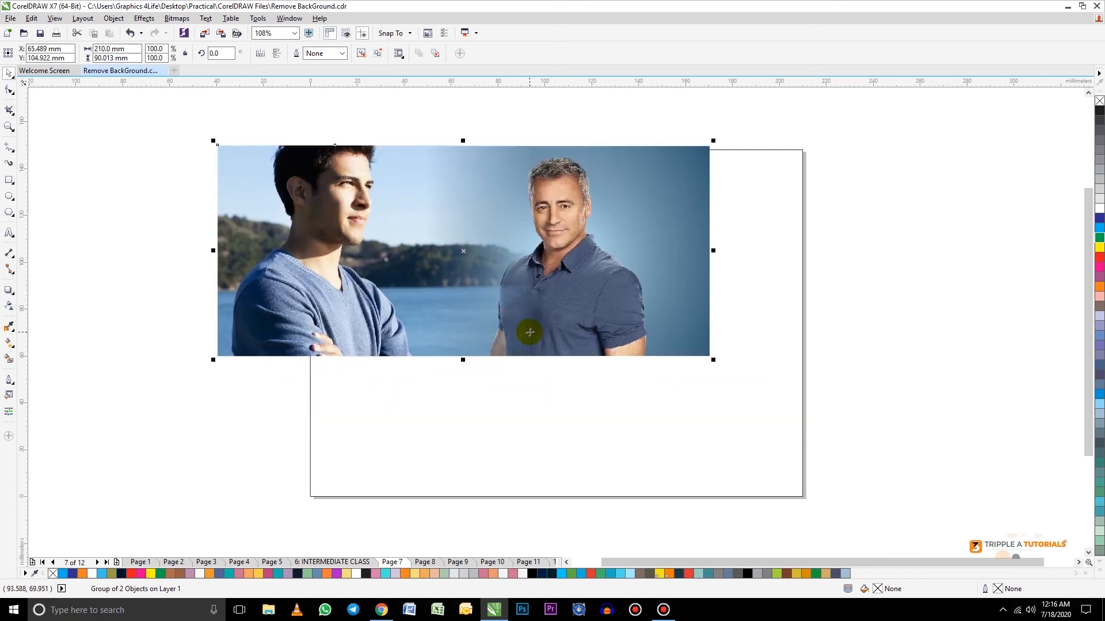
key("ctrl+z")
key("ctrl+z")
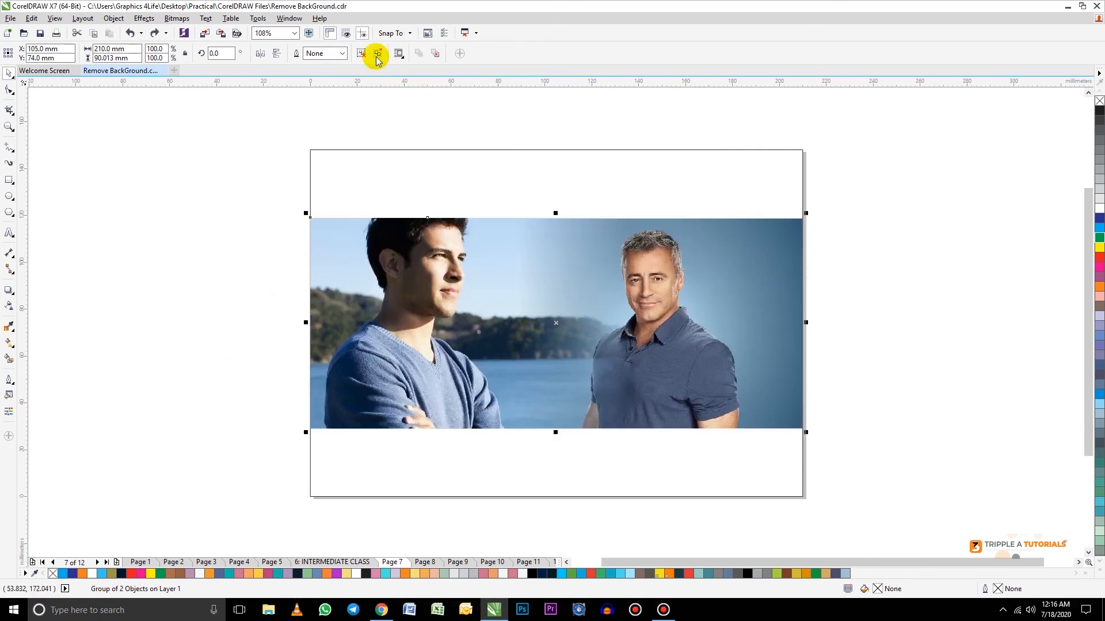
left_click(374, 54)
left_click(339, 272)
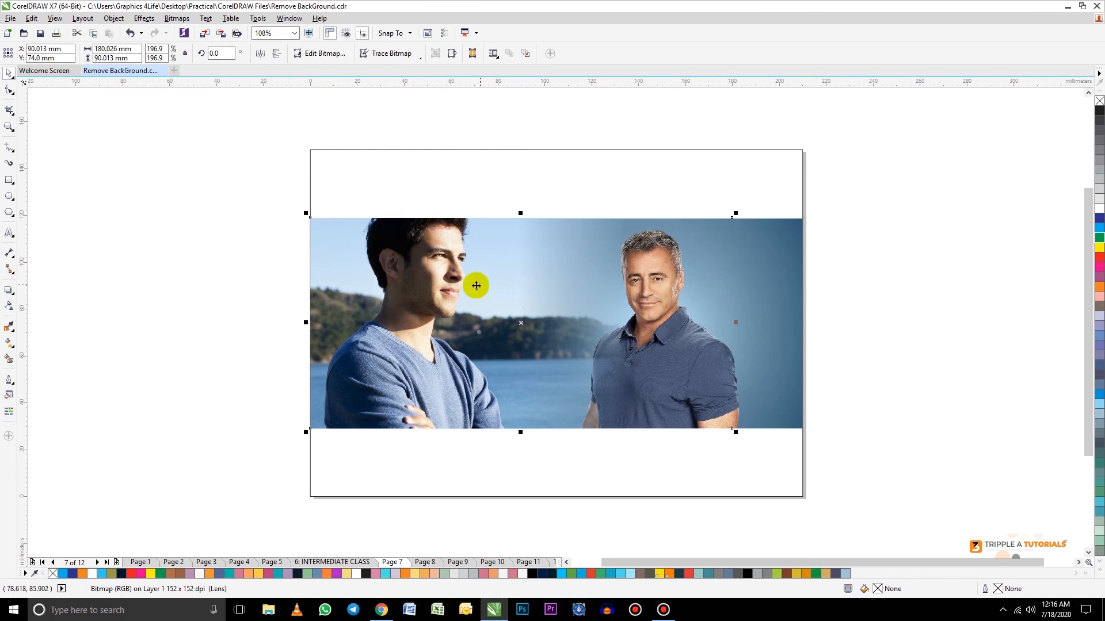
left_click(284, 218)
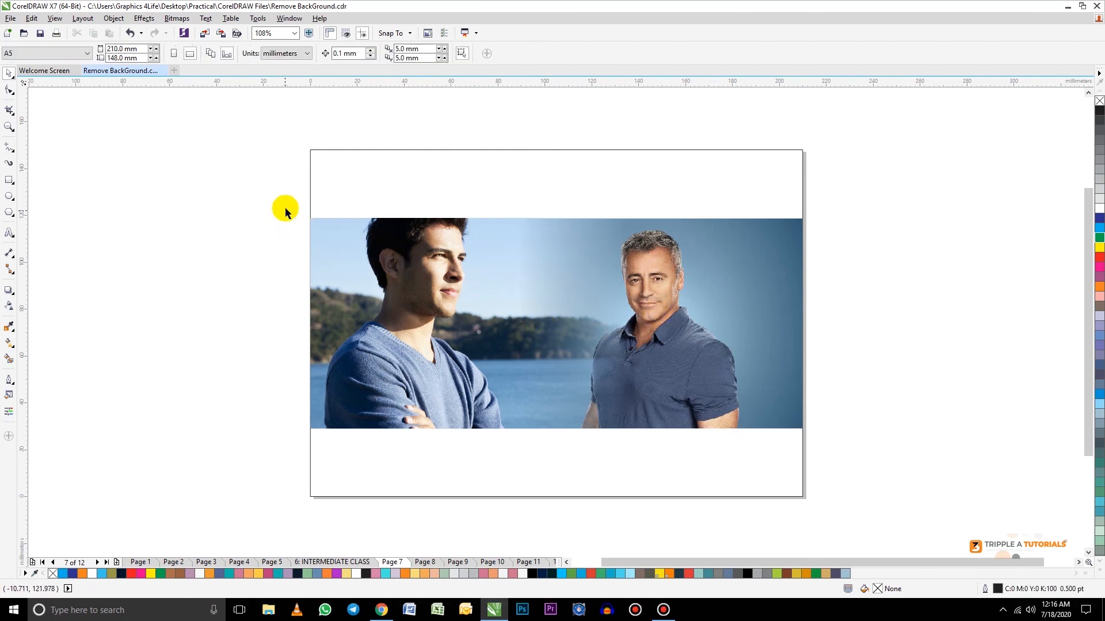
Step: Convert both photos into one 300 dpi CMYK Color (32-bit) bitmap with always overprint black, anti-aliasing and transparent background enabled
left_click_drag(286, 204, 851, 468)
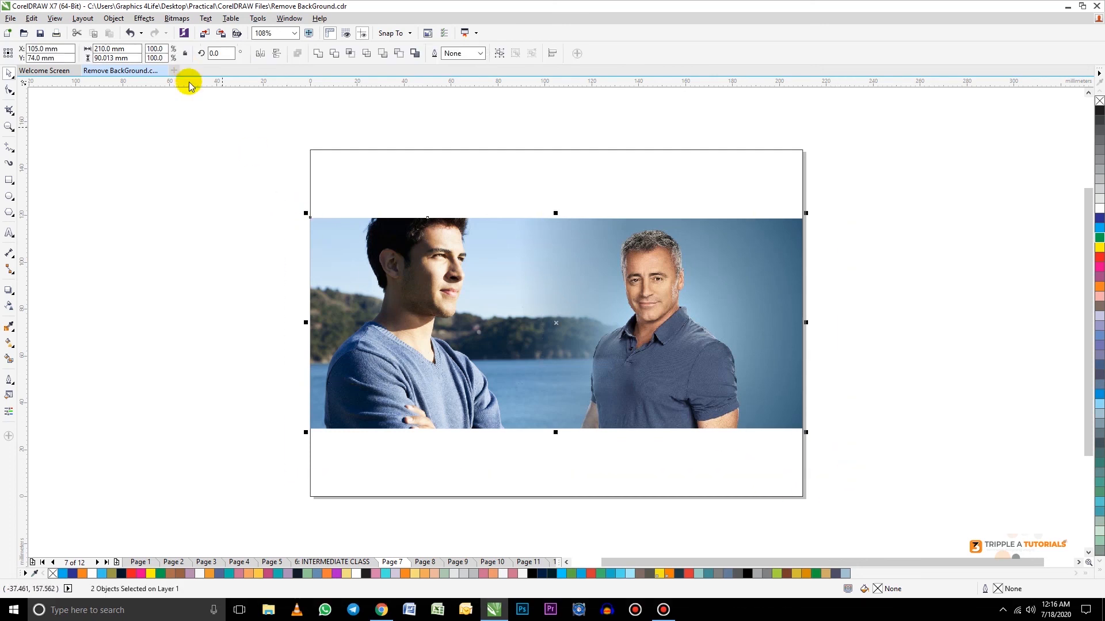
left_click(178, 19)
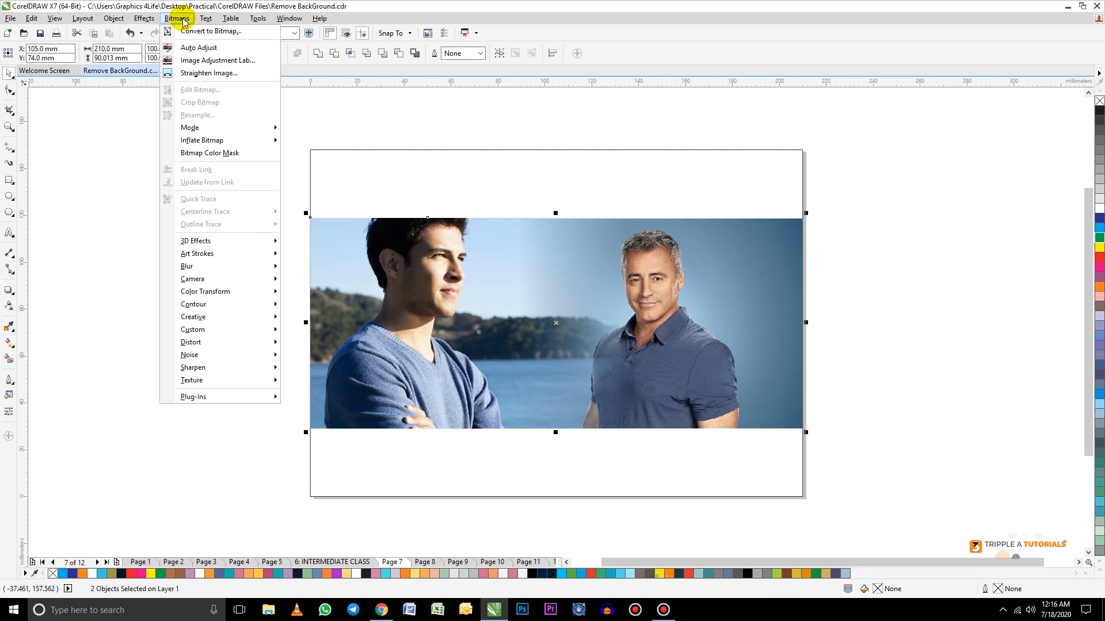
left_click(215, 33)
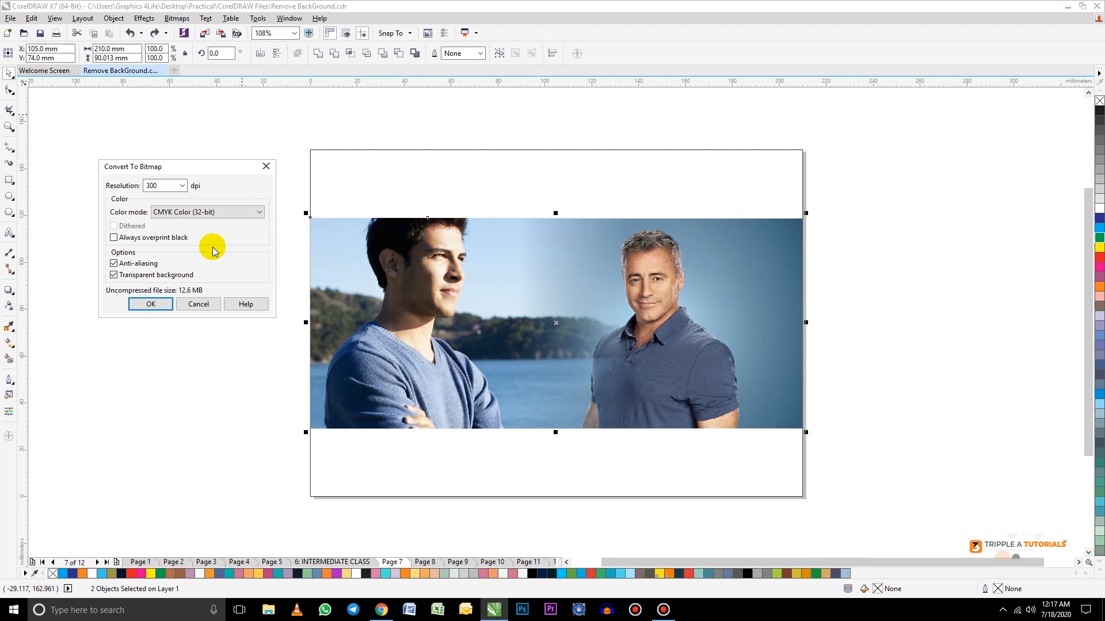
left_click(182, 186)
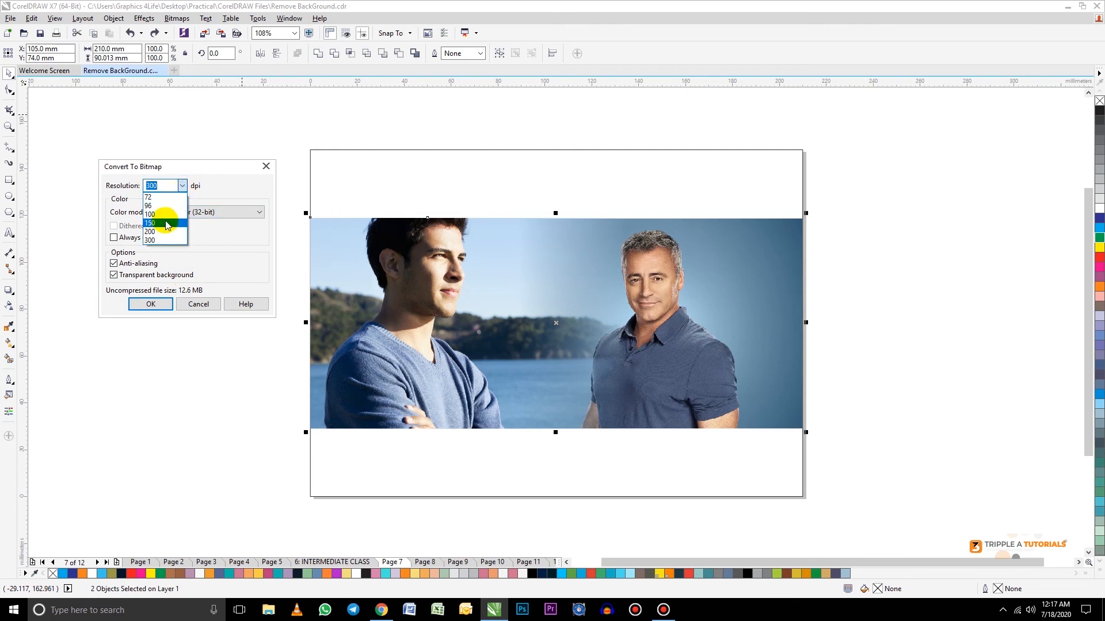
left_click(163, 224)
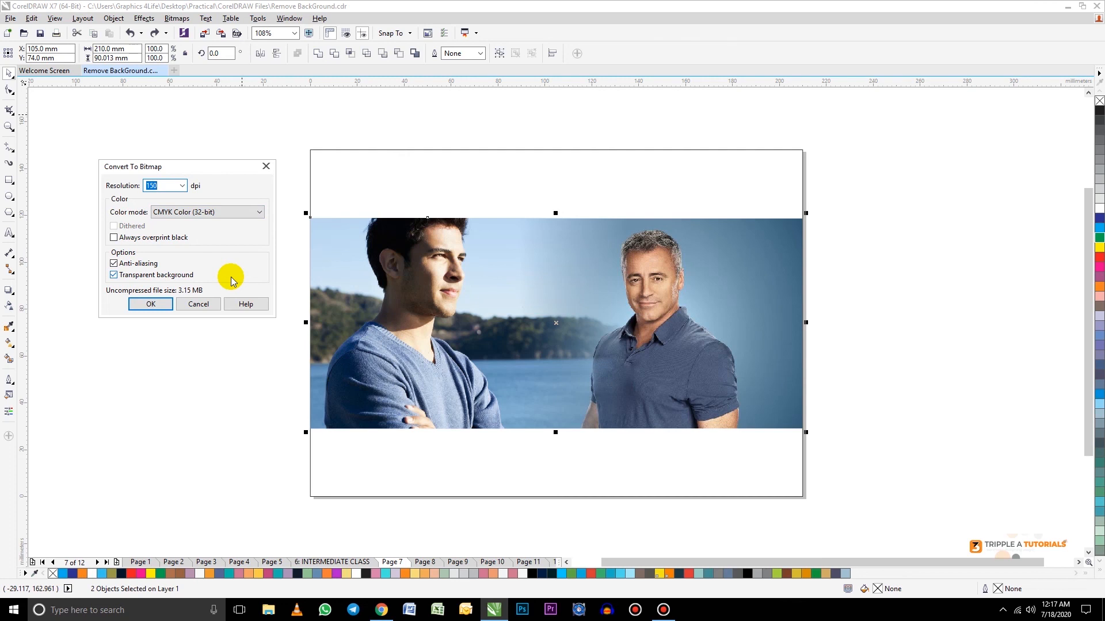
left_click(182, 186)
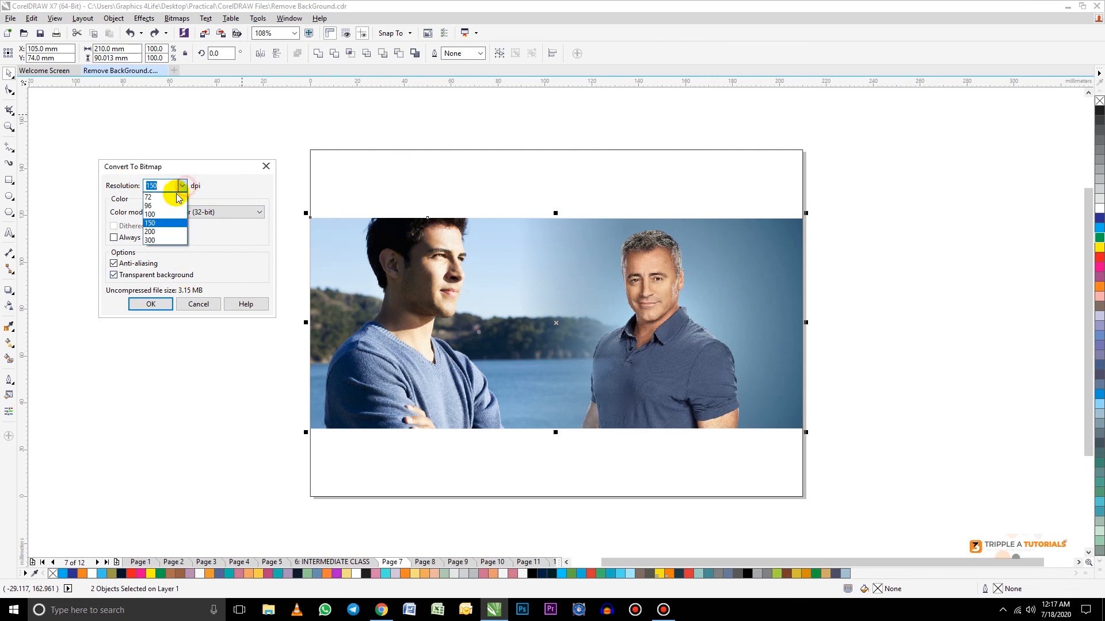
left_click(161, 241)
left_click(217, 238)
left_click(113, 237)
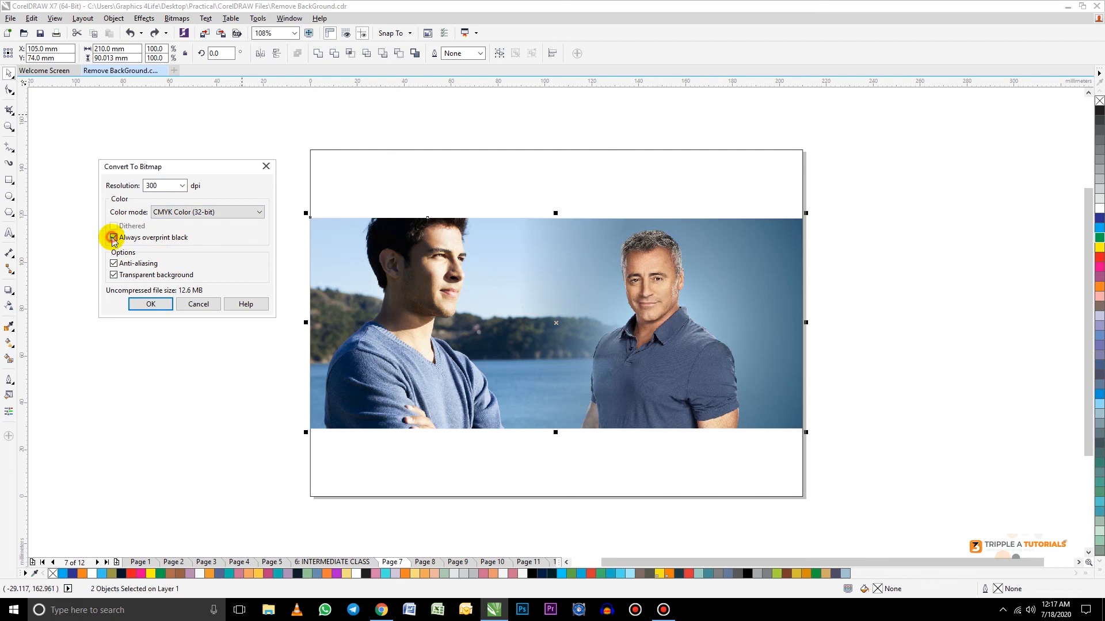
left_click(151, 305)
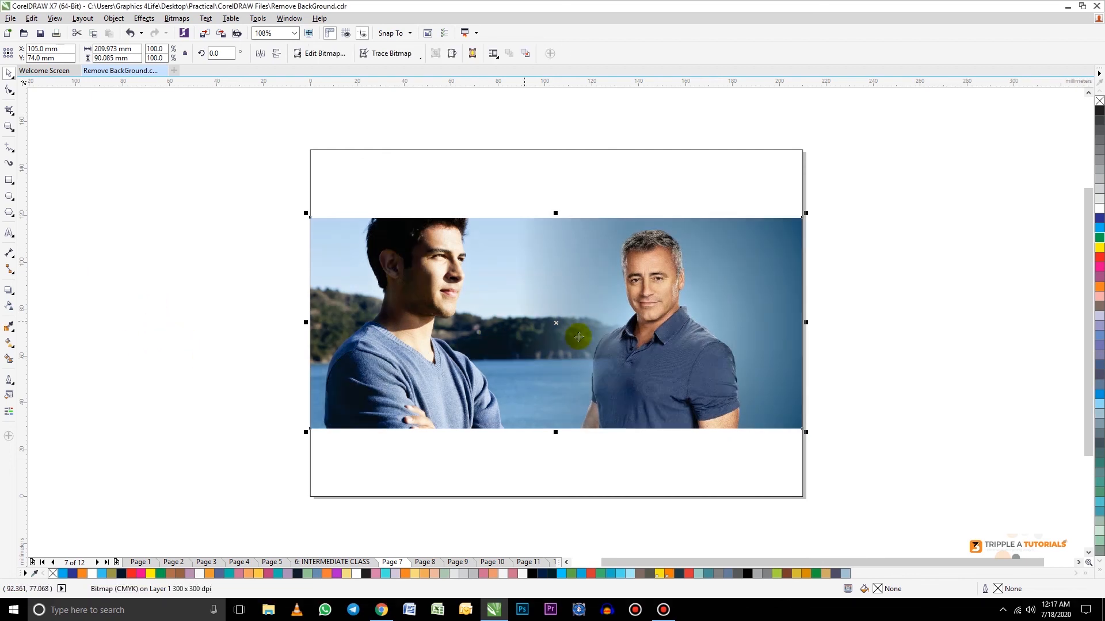
Step: Scale the merged bitmap to about 188 × 81 mm and reposition it around X 101, Y 75 mm on the page
left_click_drag(611, 343, 627, 296)
left_click_drag(747, 311, 782, 311)
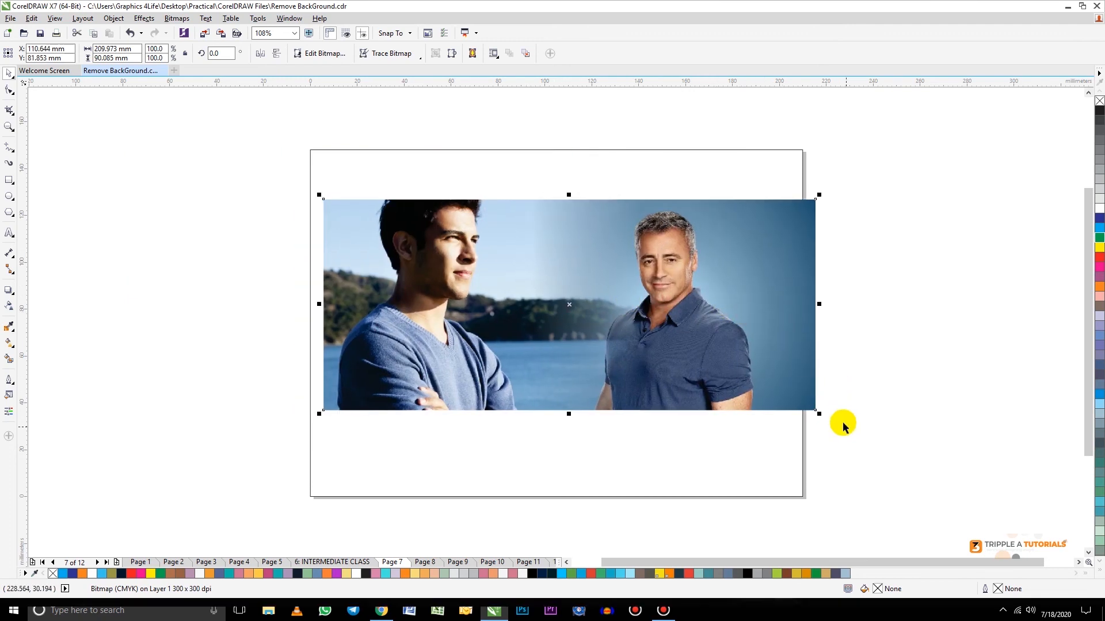
left_click_drag(817, 414, 774, 426)
left_click_drag(622, 280, 625, 306)
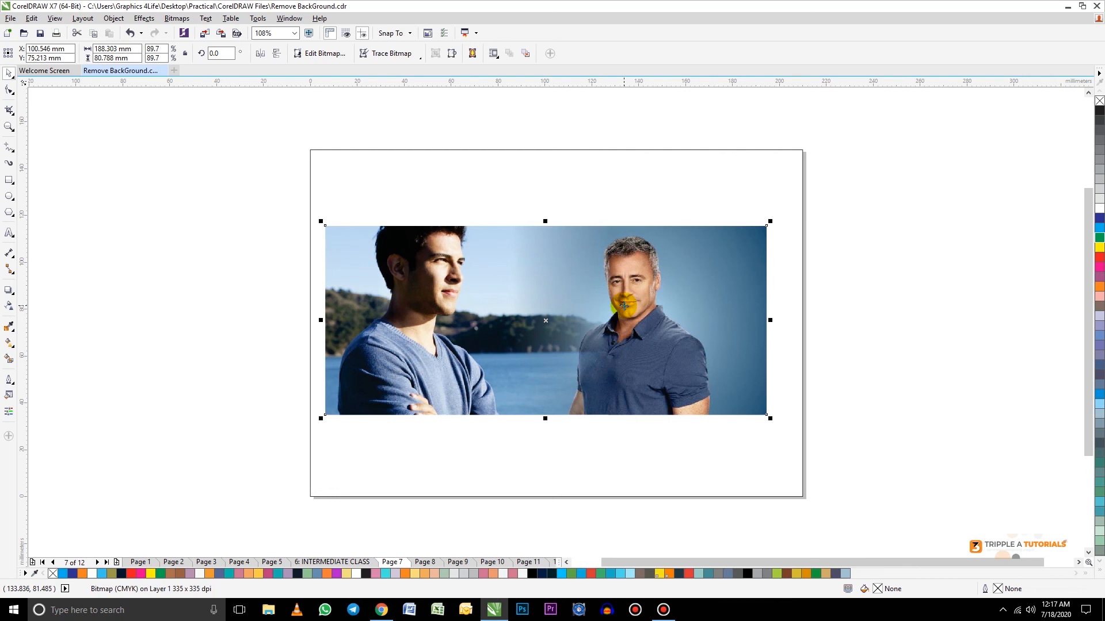